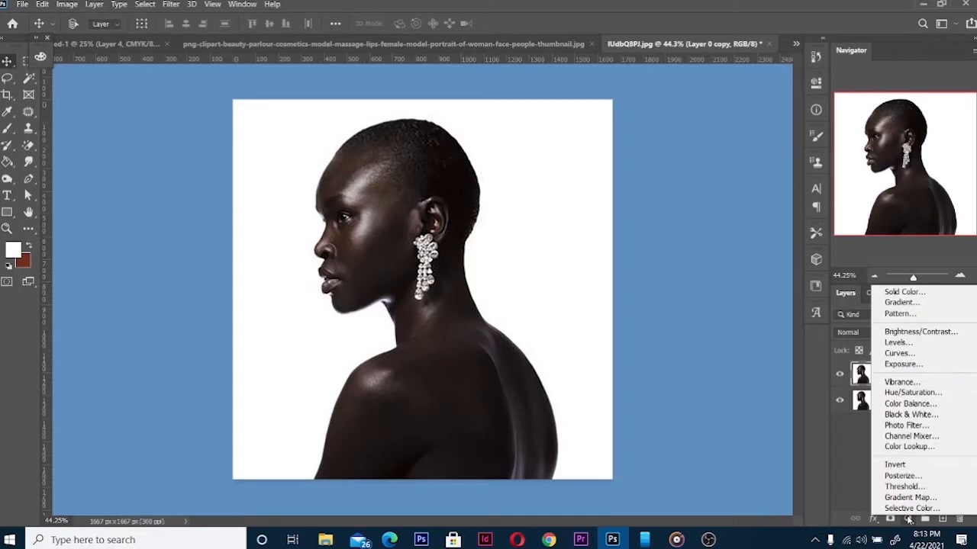
- Add a Hue/Saturation adjustment layer above Layer 0 copy and set its saturation to -100
{"action": "left_click", "coordinate": [912, 393]}
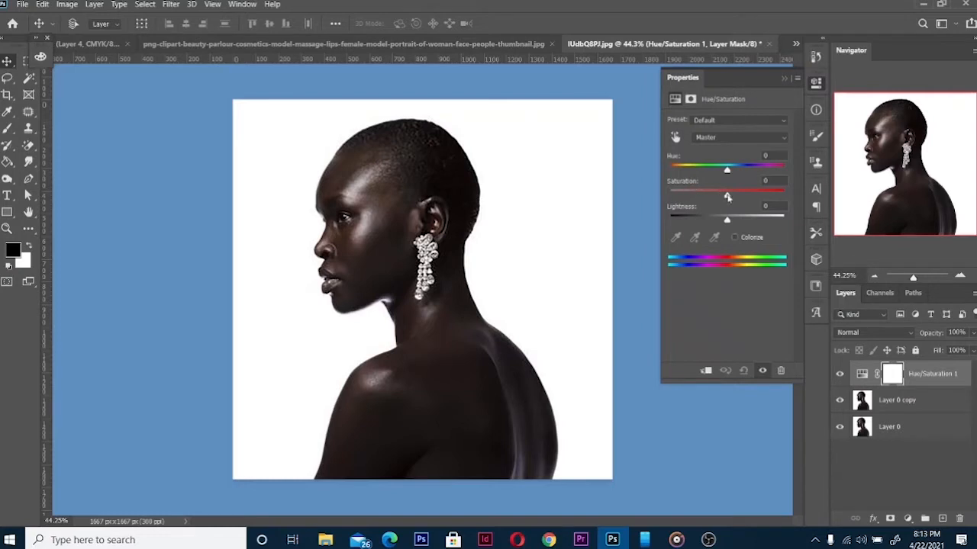
{"action": "left_click_drag", "start_coordinate": [727, 197], "coordinate": [648, 197]}
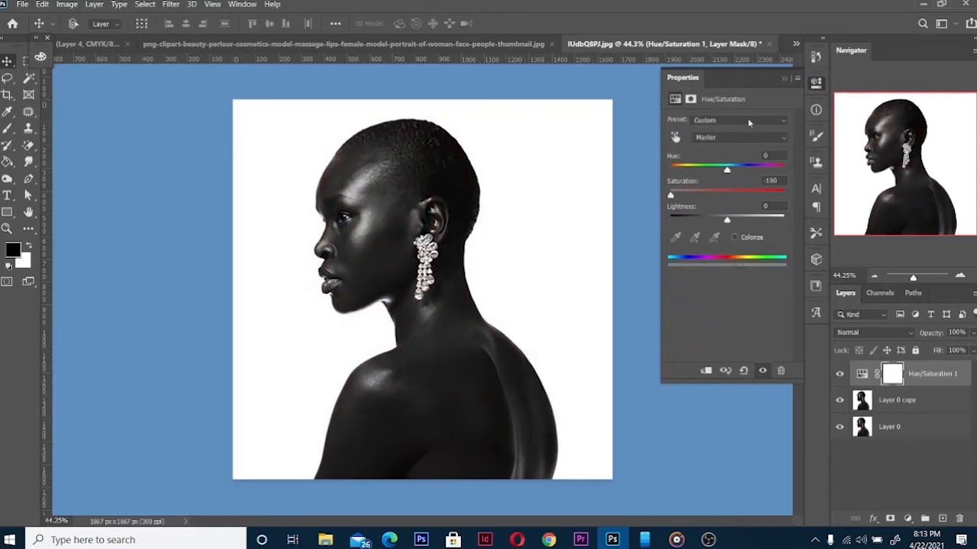
{"action": "left_click", "coordinate": [782, 79]}
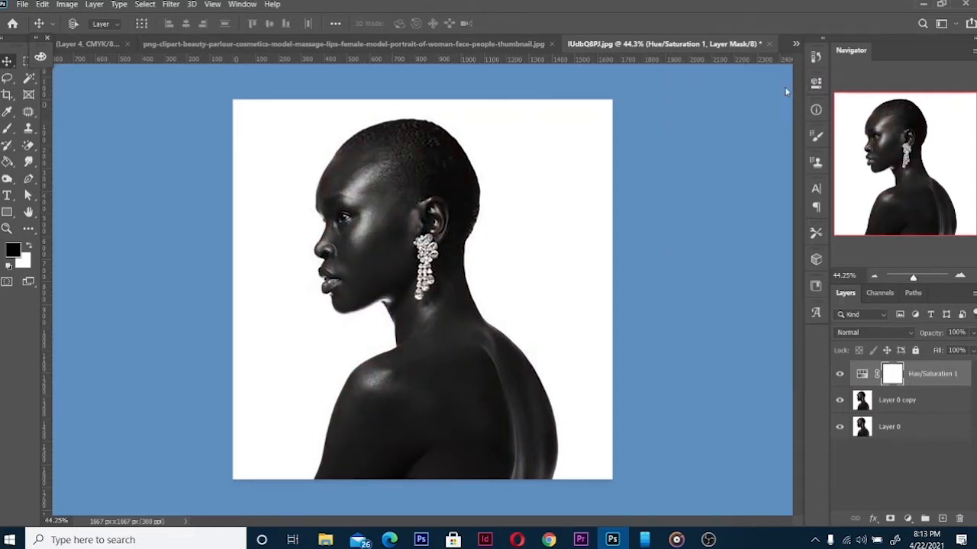
- Invert the colours of Layer 0 copy and set its blend mode to Color Dodge
{"action": "left_click", "coordinate": [906, 405]}
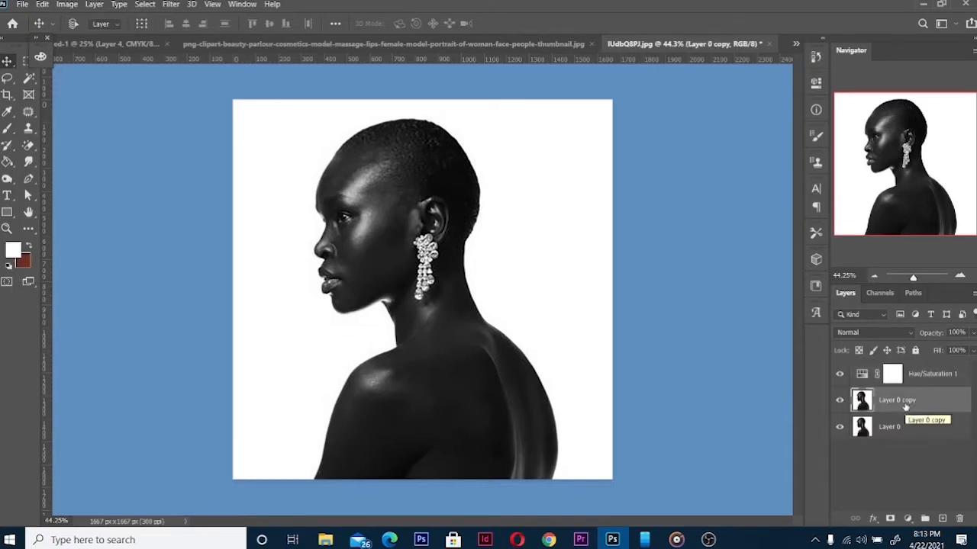
{"action": "key", "text": "ctrl+i"}
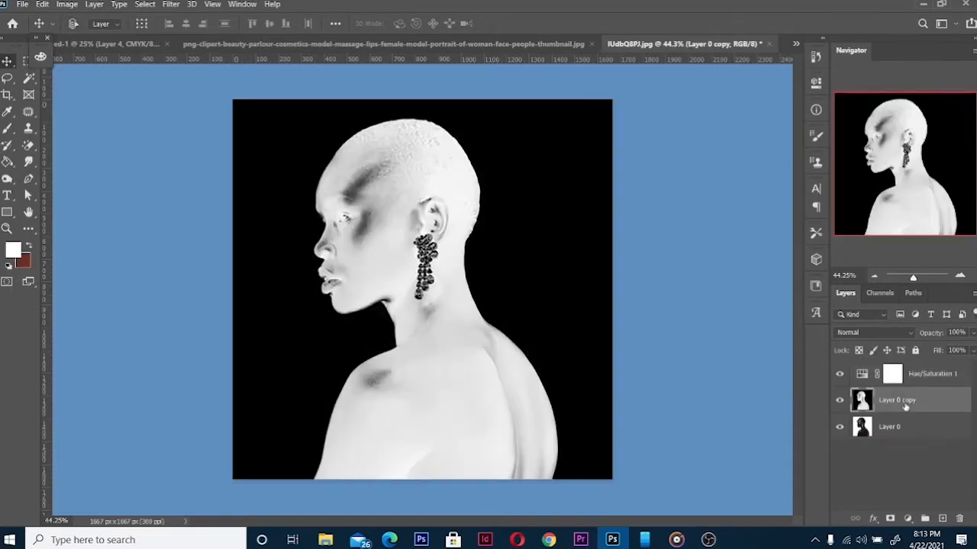
{"action": "left_click", "coordinate": [871, 333]}
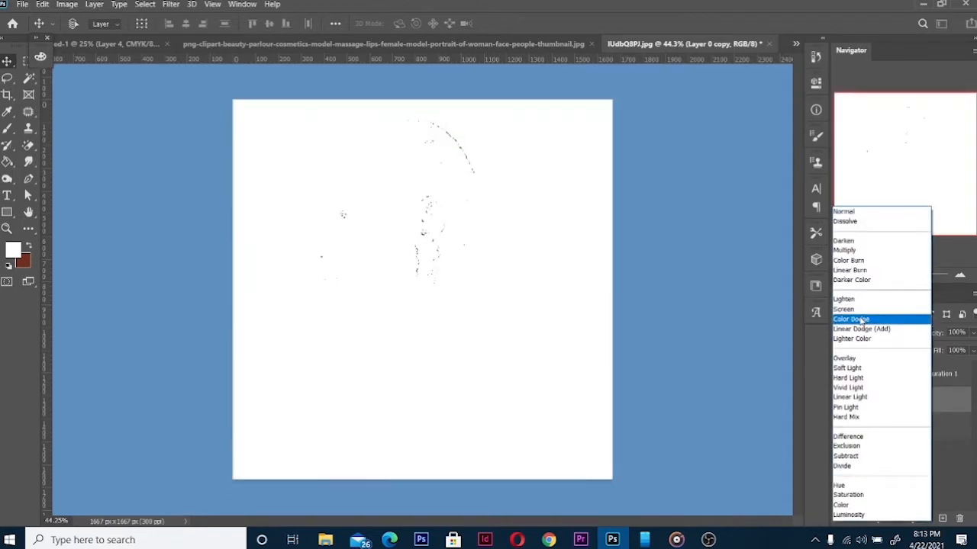
{"action": "left_click", "coordinate": [863, 320]}
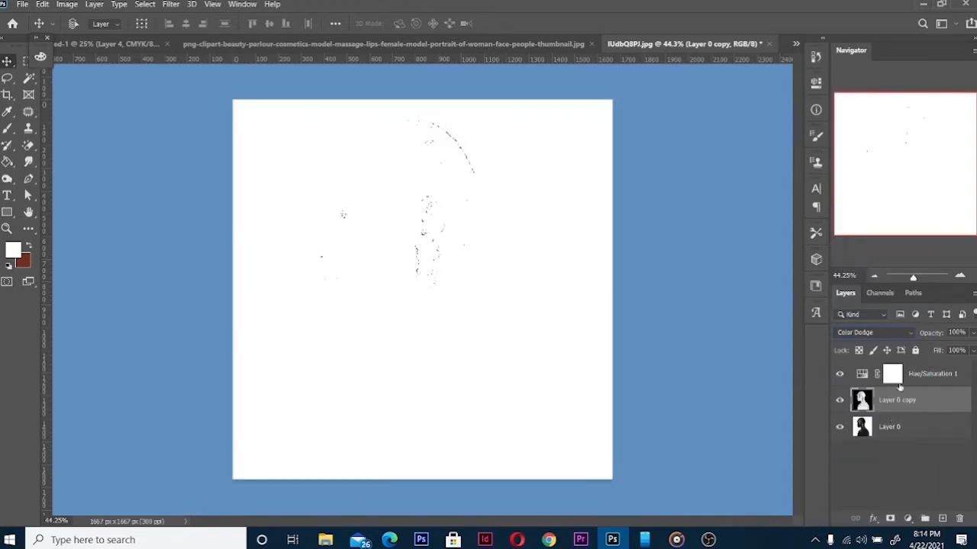
- Apply a Gaussian Blur with a radius of 130.2 pixels to Layer 0 copy
{"action": "left_click", "coordinate": [171, 5]}
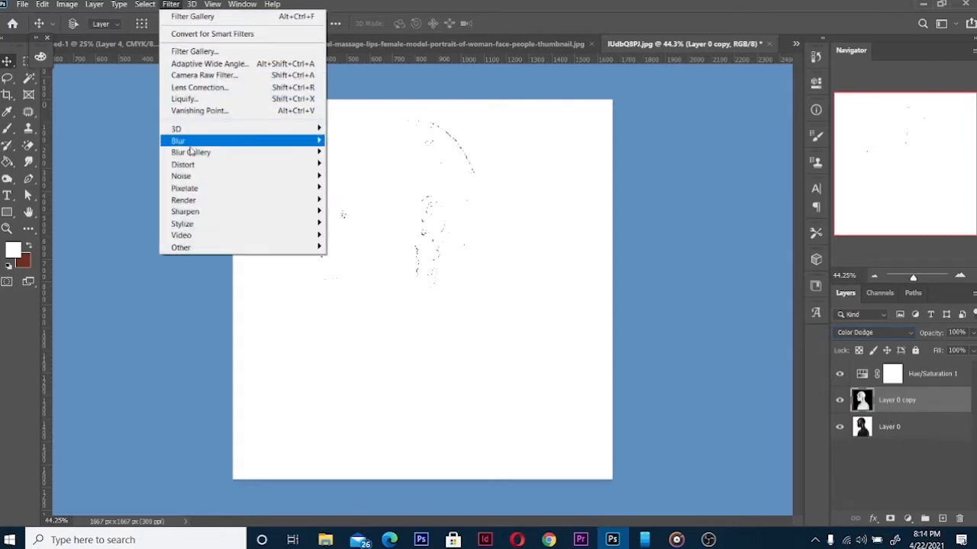
{"action": "mouse_move", "coordinate": [191, 152]}
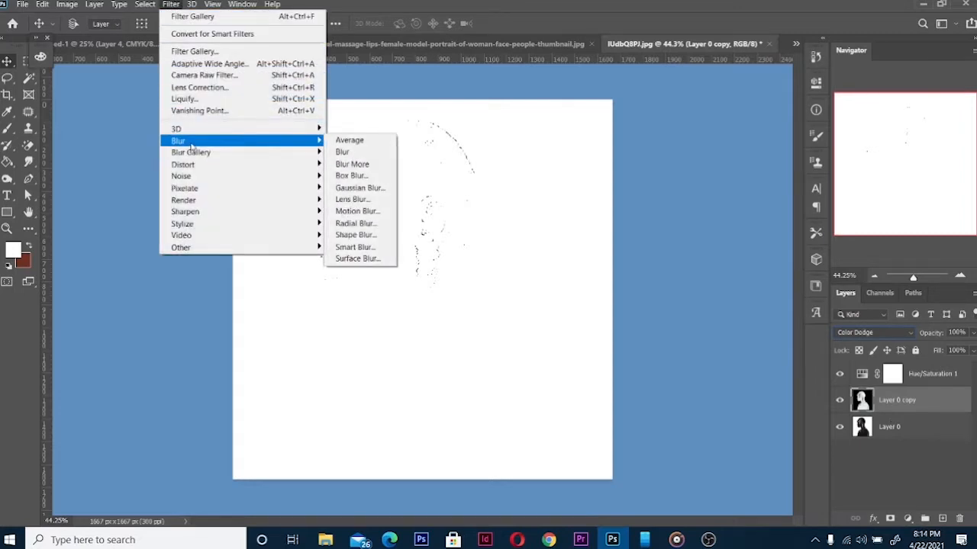
{"action": "left_click", "coordinate": [359, 188]}
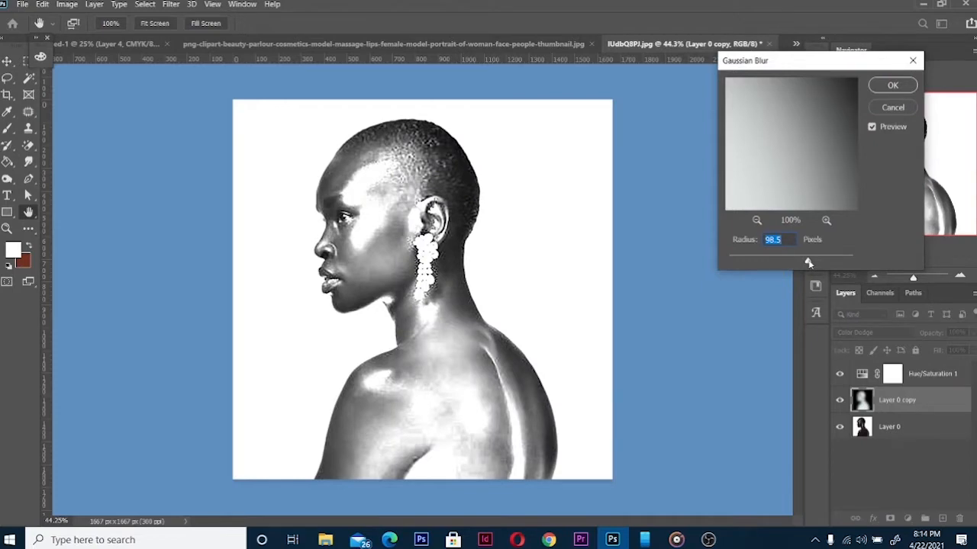
{"action": "left_click_drag", "start_coordinate": [809, 263], "coordinate": [816, 263]}
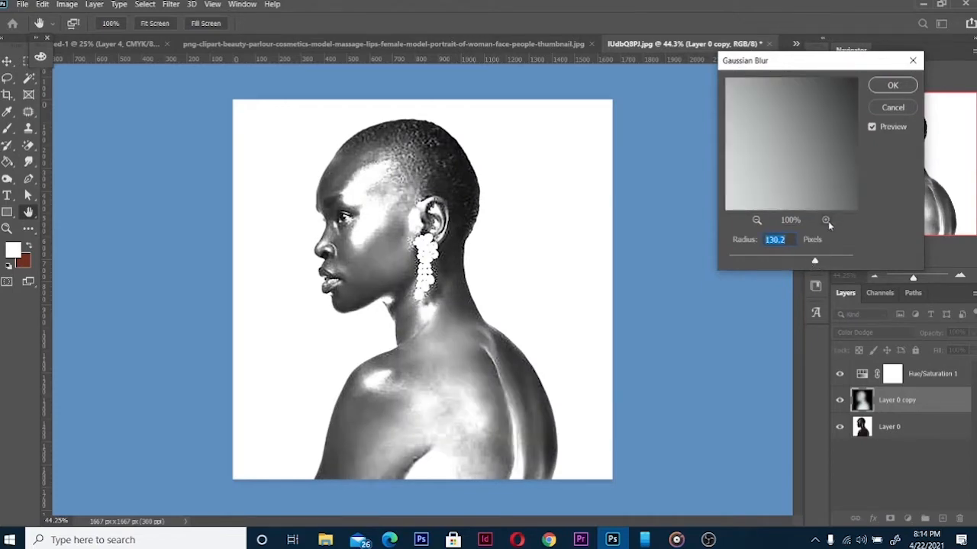
{"action": "left_click", "coordinate": [887, 86]}
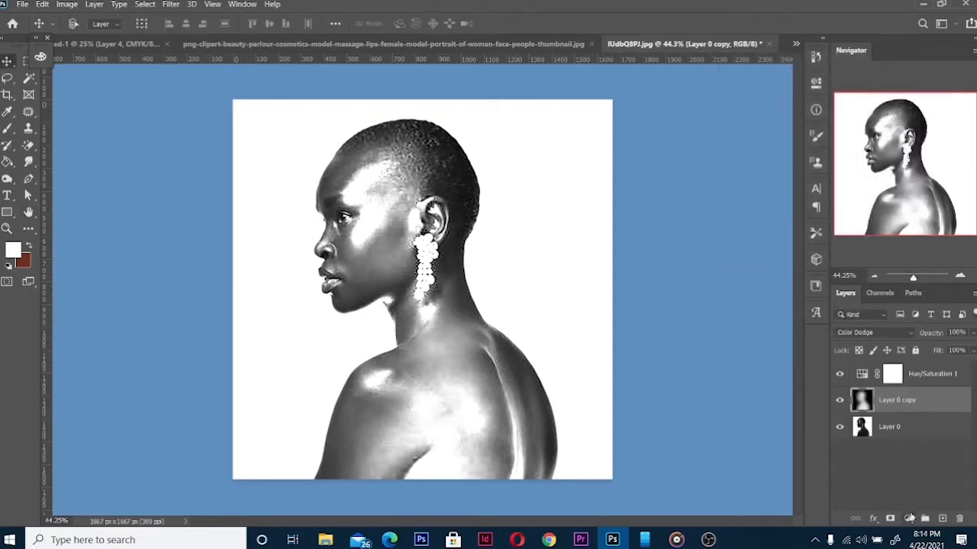
- Add a Brightness/Contrast adjustment layer above Layer 0 copy with brightness -9 and contrast 11
{"action": "left_click", "coordinate": [908, 520]}
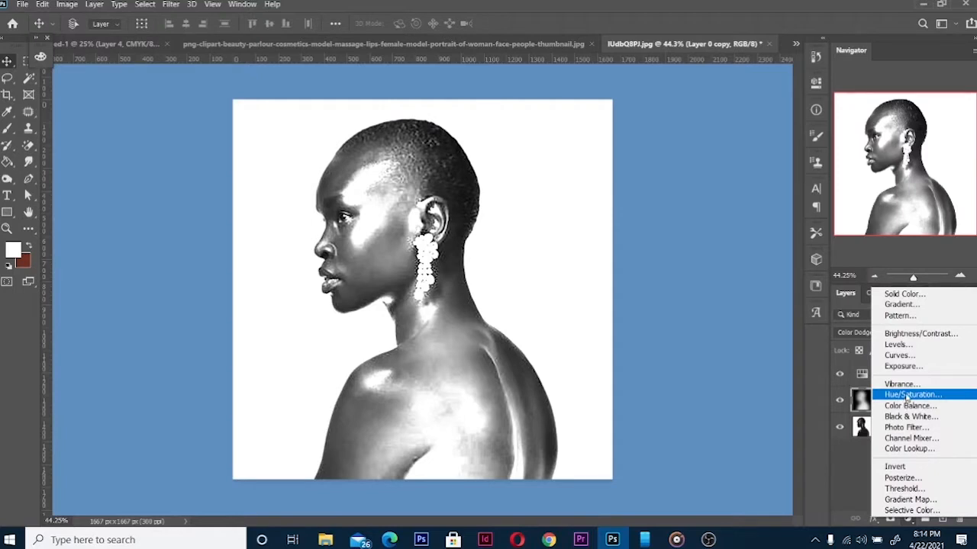
{"action": "left_click", "coordinate": [911, 335]}
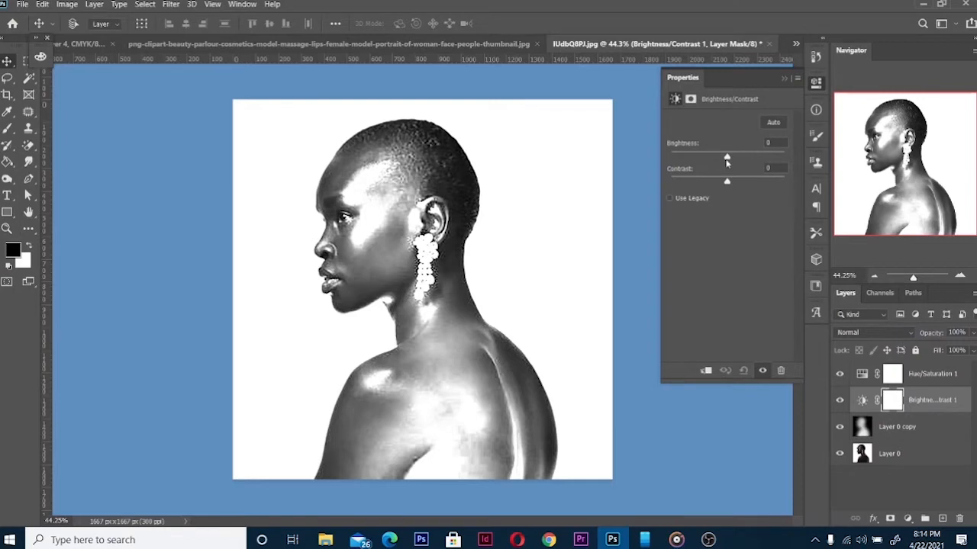
{"action": "left_click_drag", "start_coordinate": [728, 185], "coordinate": [718, 159]}
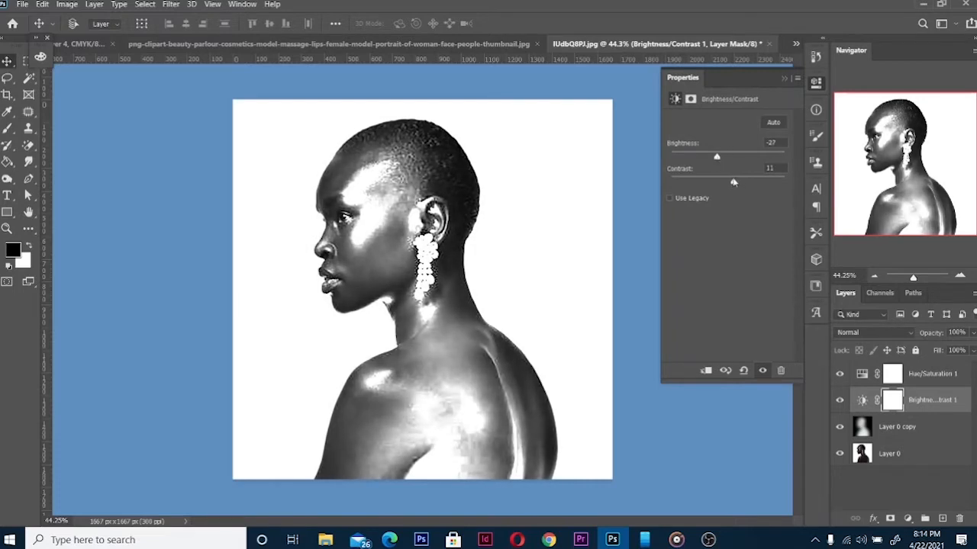
{"action": "left_click_drag", "start_coordinate": [717, 159], "coordinate": [734, 182]}
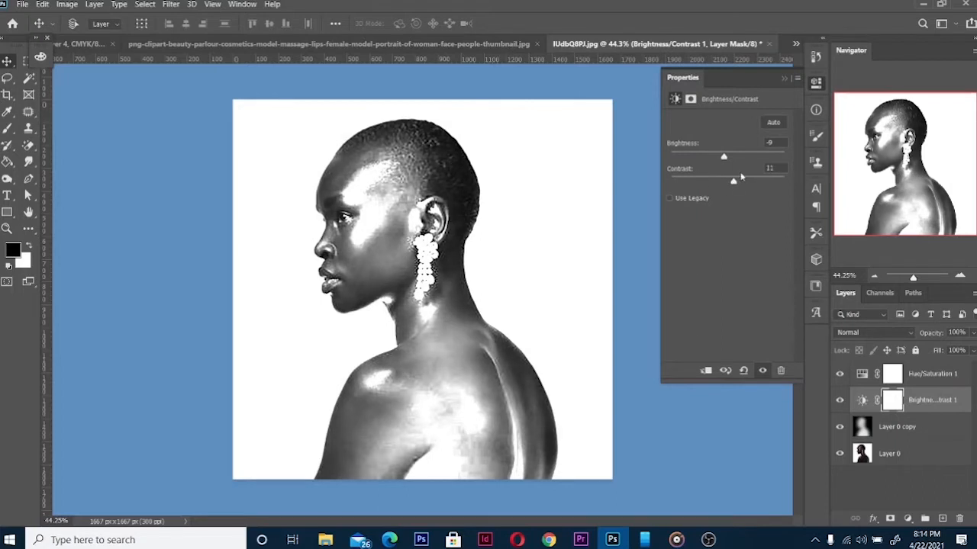
{"action": "left_click", "coordinate": [782, 79]}
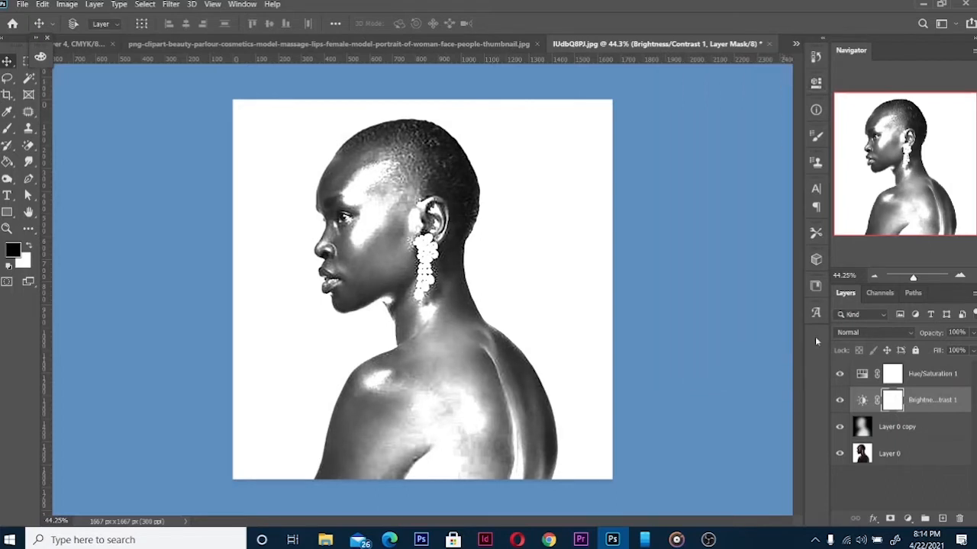
- Add a Levels adjustment layer with the black input level at 22 and the midtones at 1.14
{"action": "left_click", "coordinate": [909, 519]}
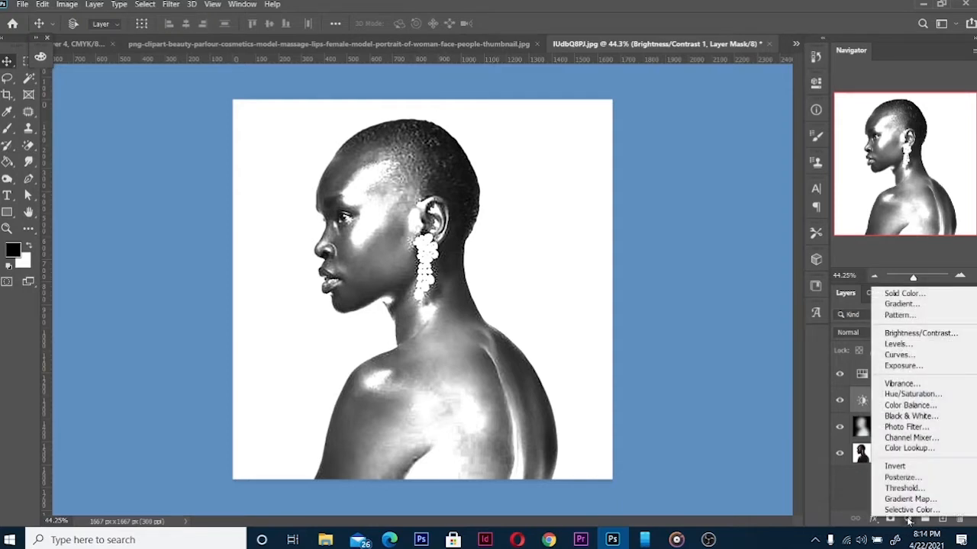
{"action": "left_click", "coordinate": [901, 348]}
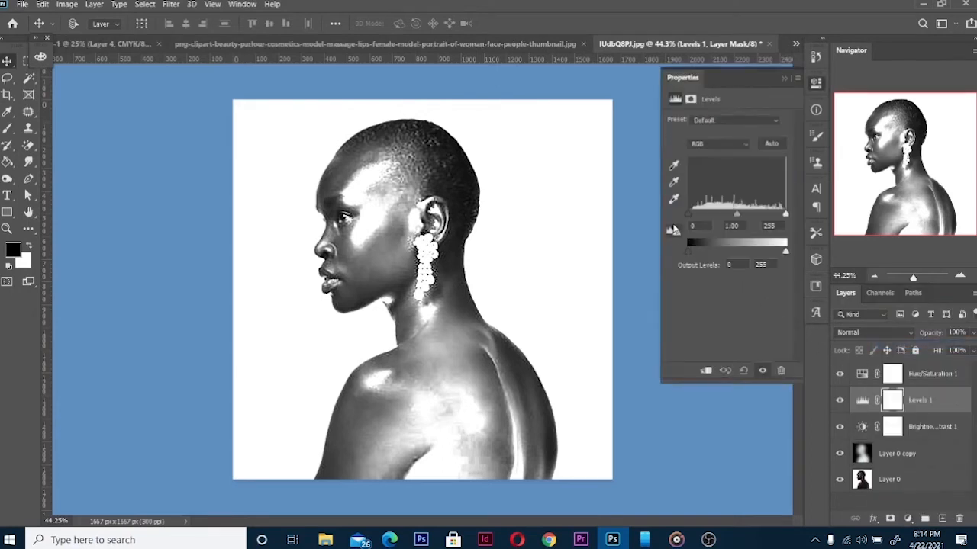
{"action": "mouse_move", "coordinate": [738, 218]}
{"action": "left_mouse_down"}
{"action": "mouse_move", "coordinate": [755, 218]}
{"action": "mouse_move", "coordinate": [714, 217]}
{"action": "mouse_move", "coordinate": [738, 216]}
{"action": "left_mouse_up"}
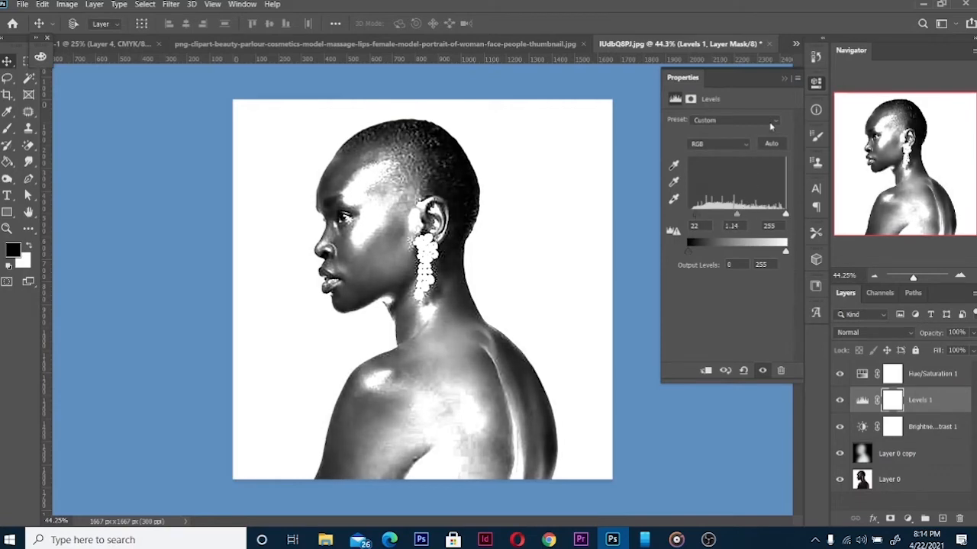
{"action": "left_click", "coordinate": [784, 79]}
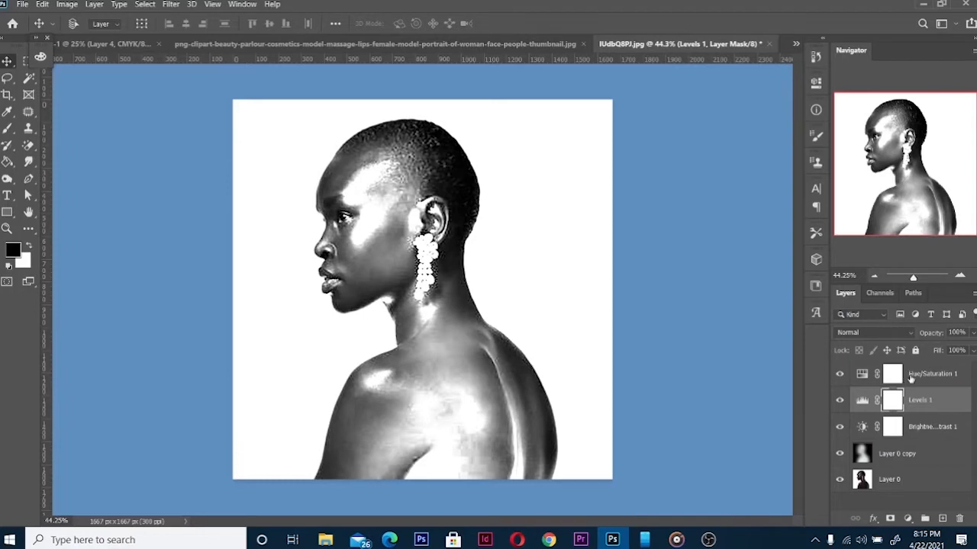
- Duplicate all layers from Layer 0 up to Hue/Saturation 1 and merge the duplicates into a single layer
{"action": "left_click", "coordinate": [908, 454]}
{"action": "left_click", "coordinate": [908, 479]}
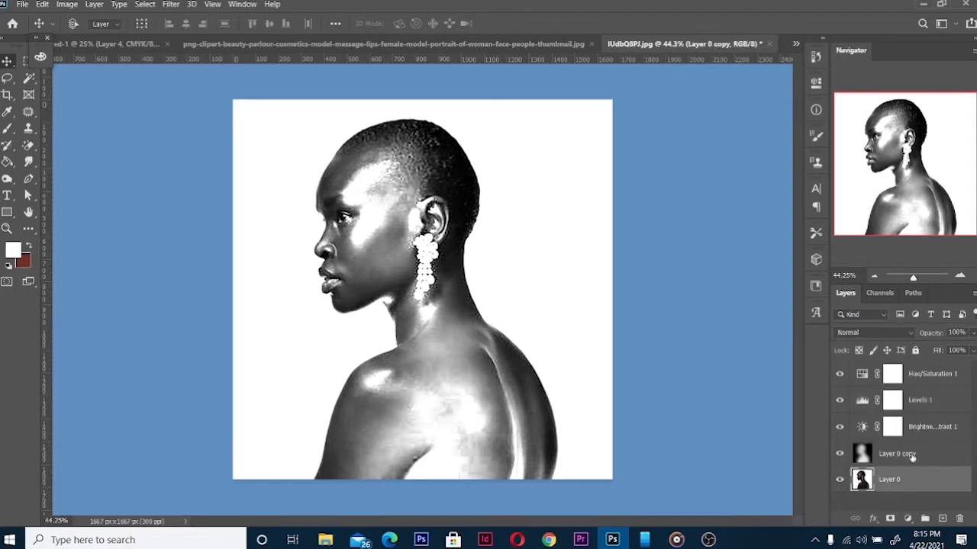
{"action": "left_click", "coordinate": [919, 379], "text": "shift"}
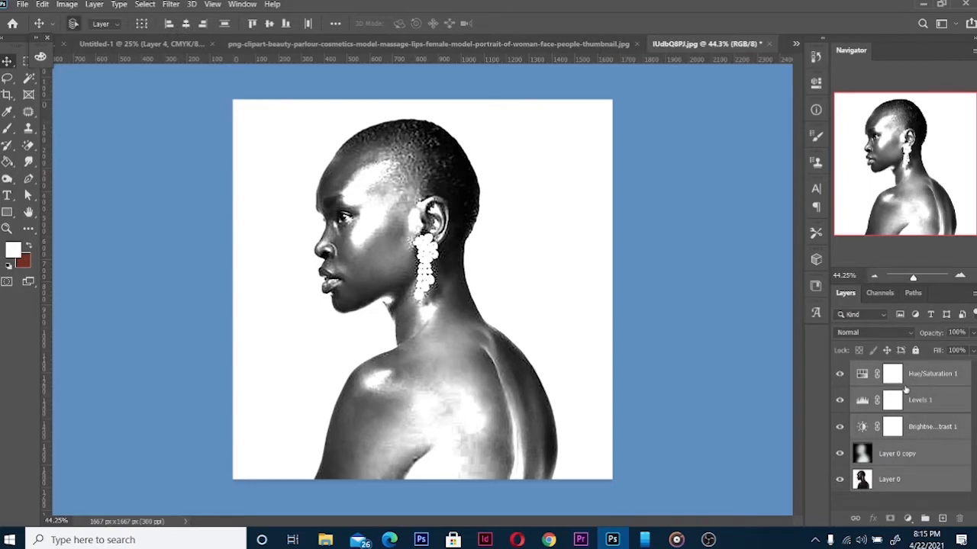
{"action": "key", "text": "ctrl+j"}
{"action": "key", "text": "ctrl+e"}
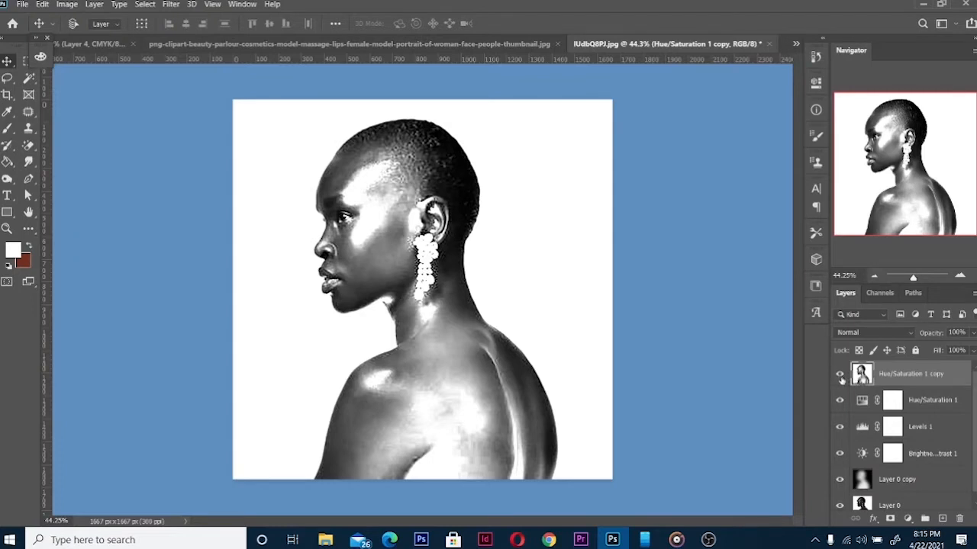
- Apply the Add Noise filter with uniform distribution to the merged portrait layer, fine-tuning the noise amount
{"action": "left_click", "coordinate": [171, 5]}
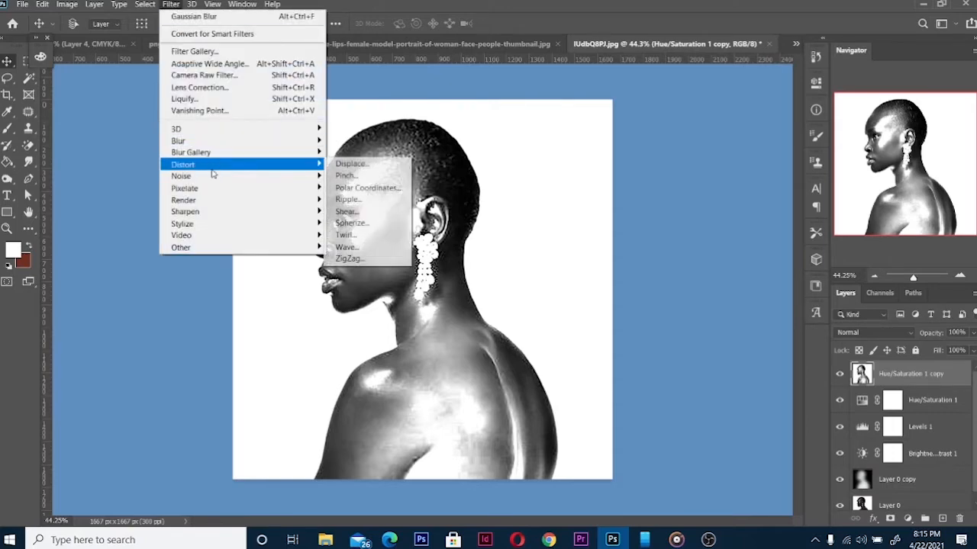
{"action": "mouse_move", "coordinate": [251, 180]}
{"action": "left_click", "coordinate": [335, 183]}
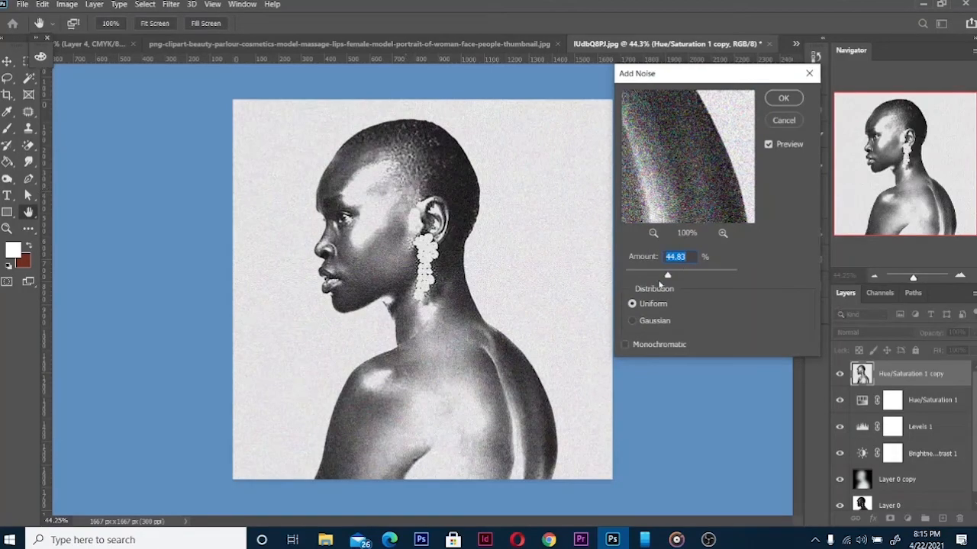
{"action": "mouse_move", "coordinate": [669, 276]}
{"action": "left_mouse_down"}
{"action": "mouse_move", "coordinate": [692, 278]}
{"action": "mouse_move", "coordinate": [667, 276]}
{"action": "left_mouse_up"}
{"action": "left_click_drag", "start_coordinate": [667, 277], "coordinate": [672, 278]}
{"action": "left_click", "coordinate": [776, 104]}
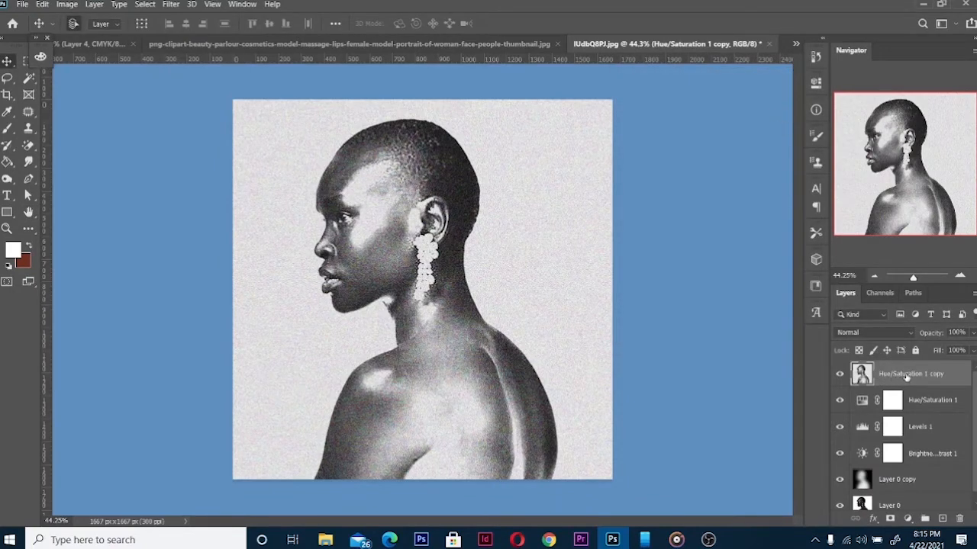
- Duplicate the noisy portrait layer and apply Poster Edges to the copy with edge thickness 3, edge intensity 3 and posterization 3
{"action": "key", "text": "ctrl+j"}
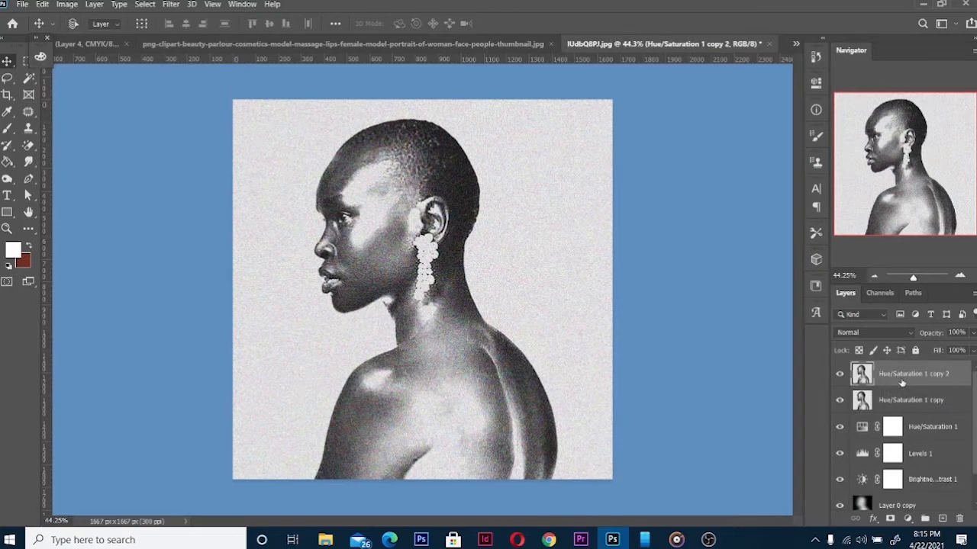
{"action": "left_click", "coordinate": [174, 5]}
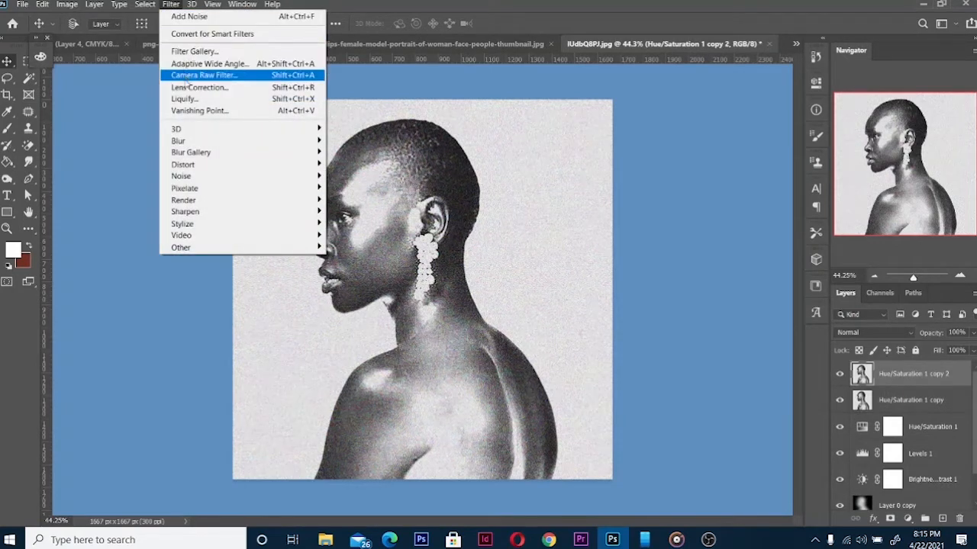
{"action": "left_click", "coordinate": [196, 52]}
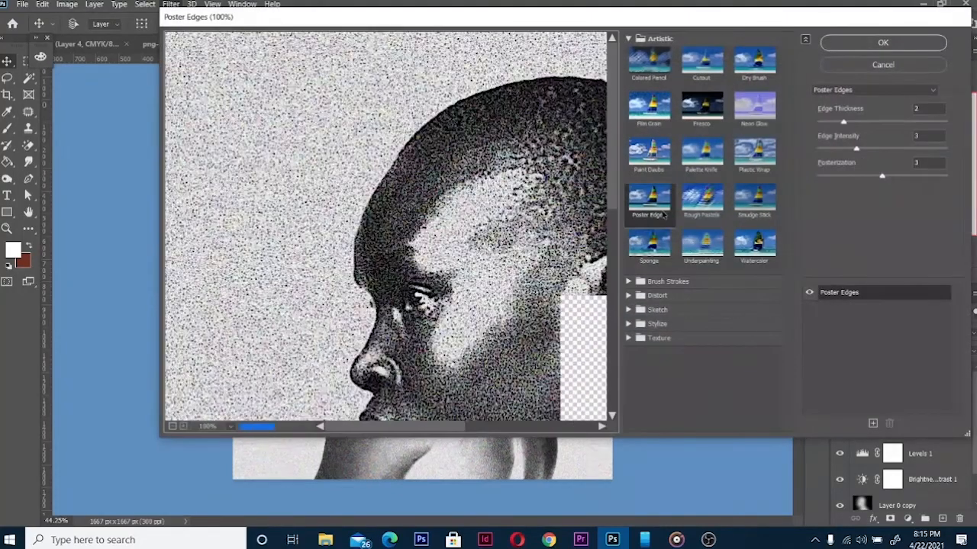
{"action": "key", "text": "ctrl+minus"}
{"action": "key", "text": "ctrl+minus"}
{"action": "key", "text": "ctrl+minus"}
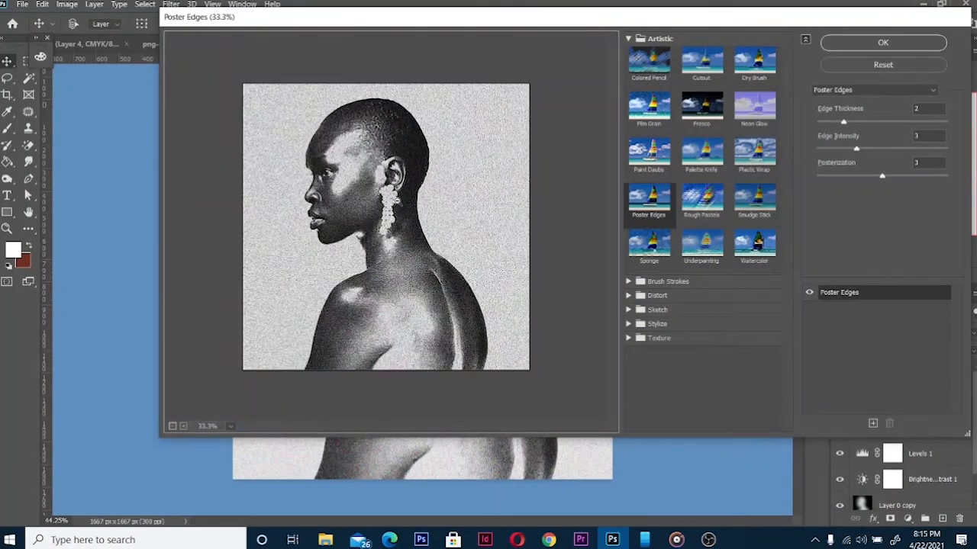
{"action": "key", "text": "ctrl+0"}
{"action": "scroll", "coordinate": [388, 198], "scroll_direction": "up", "scroll_amount": 2}
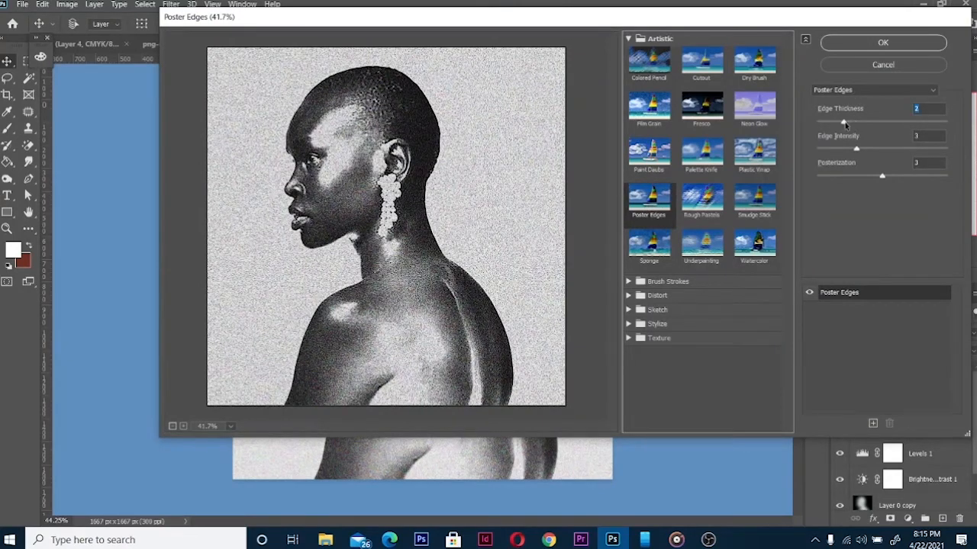
{"action": "left_click_drag", "start_coordinate": [845, 124], "coordinate": [860, 150]}
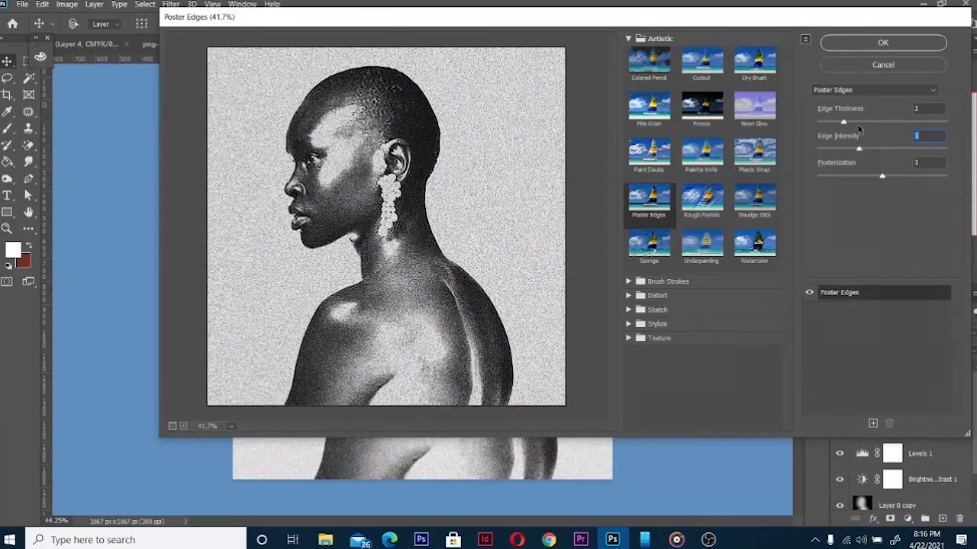
{"action": "left_click", "coordinate": [851, 123]}
{"action": "left_click", "coordinate": [873, 177]}
{"action": "left_click_drag", "start_coordinate": [872, 178], "coordinate": [878, 178]}
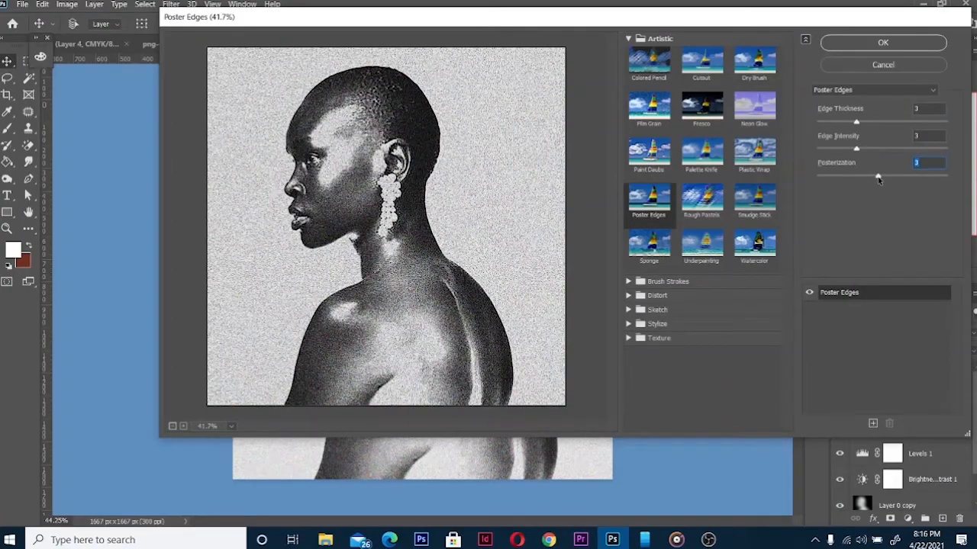
{"action": "left_click", "coordinate": [882, 45]}
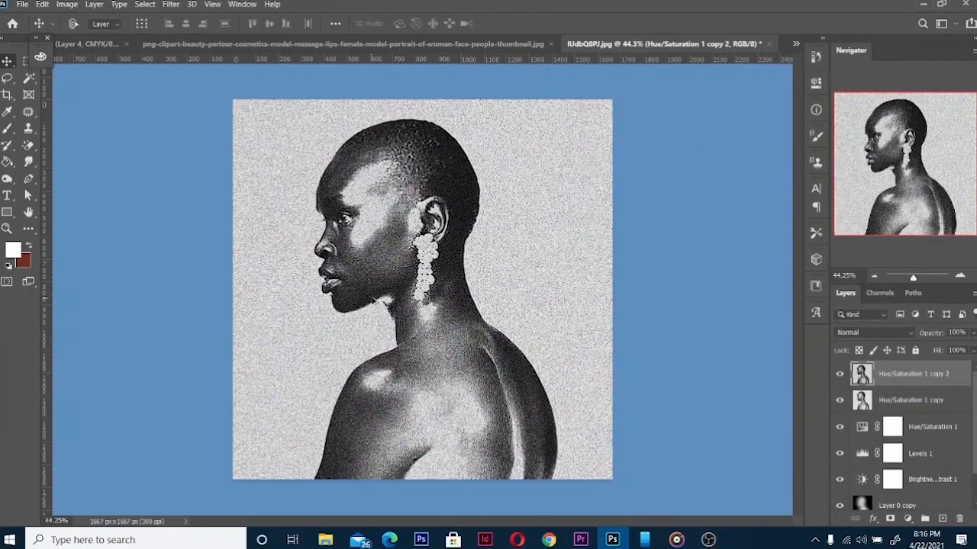
- Add a white layer mask to the Hue/Saturation 1 copy 2 layer and activate the Brush tool with black as the foreground colour
{"action": "scroll", "coordinate": [373, 298], "scroll_direction": "up", "scroll_amount": 6}
{"action": "scroll", "coordinate": [373, 297], "scroll_direction": "down", "scroll_amount": 6}
{"action": "scroll", "coordinate": [374, 294], "scroll_direction": "up", "scroll_amount": 3}
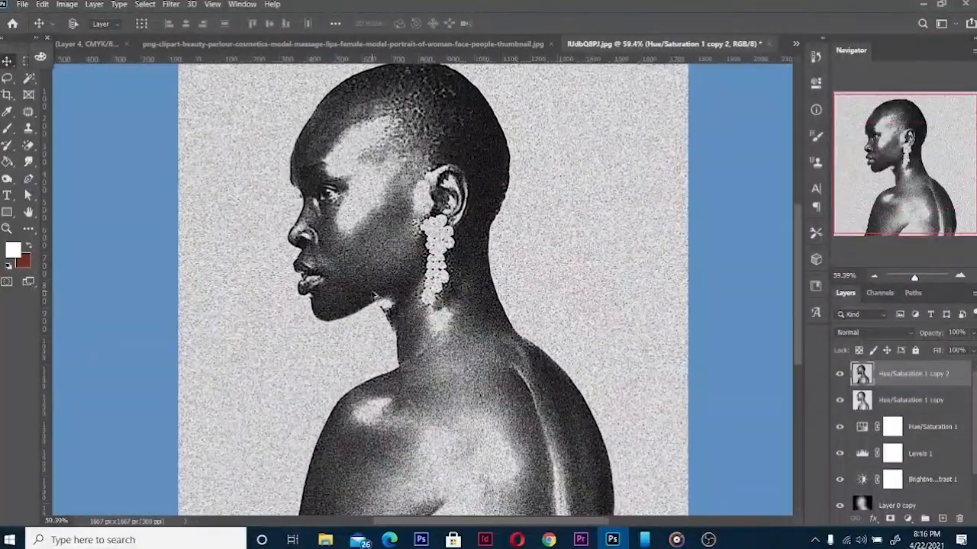
{"action": "scroll", "coordinate": [374, 293], "scroll_direction": "down", "scroll_amount": 3}
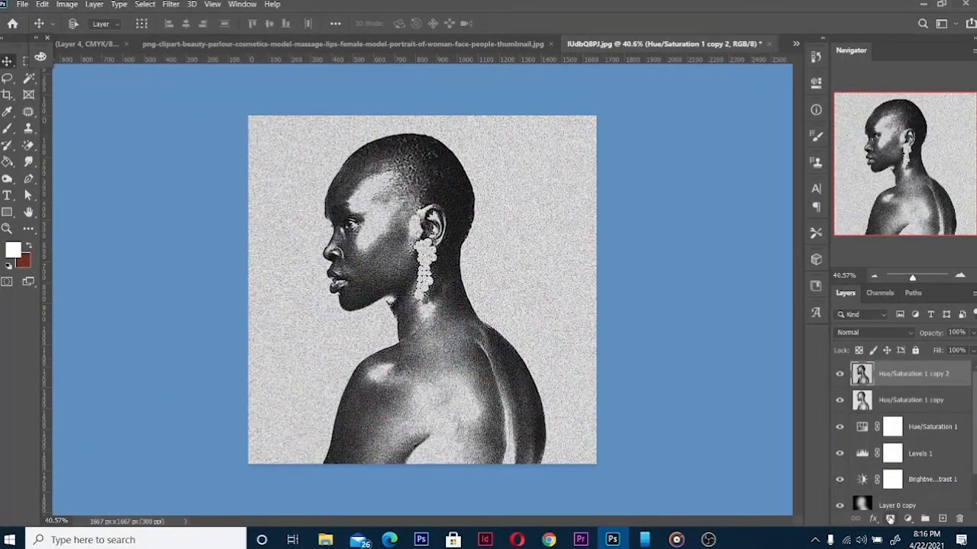
{"action": "left_click", "coordinate": [890, 519]}
{"action": "key", "text": "b"}
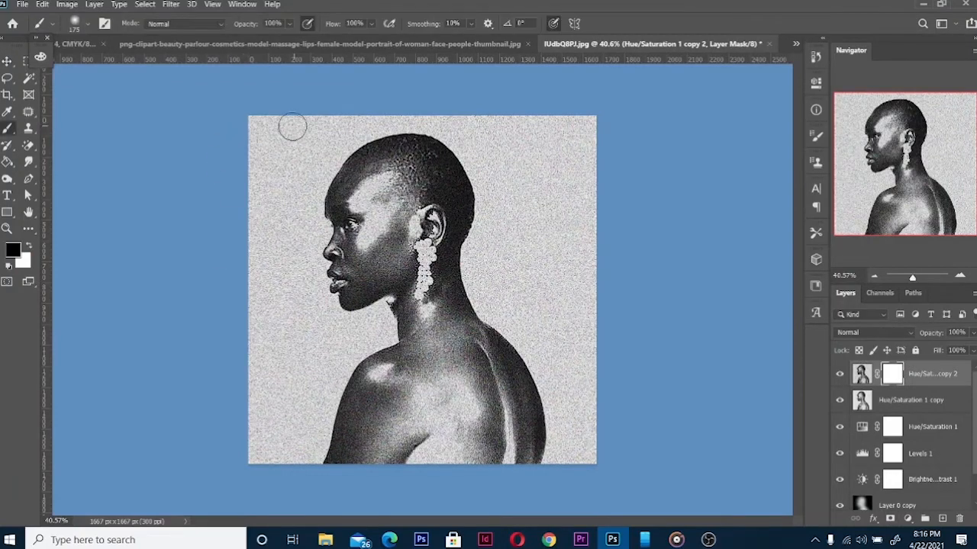
- Paint black on the Hue/Saturation 1 copy 2 mask over the background in front of the face and chest
{"action": "key", "text": "bracketright"}
{"action": "key", "text": "bracketright"}
{"action": "key", "text": "bracketright"}
{"action": "key", "text": "bracketright"}
{"action": "mouse_move", "coordinate": [276, 126]}
{"action": "left_mouse_down"}
{"action": "mouse_move", "coordinate": [258, 165]}
{"action": "mouse_move", "coordinate": [284, 132]}
{"action": "mouse_move", "coordinate": [265, 184]}
{"action": "mouse_move", "coordinate": [288, 149]}
{"action": "mouse_move", "coordinate": [268, 261]}
{"action": "mouse_move", "coordinate": [286, 186]}
{"action": "mouse_move", "coordinate": [254, 313]}
{"action": "mouse_move", "coordinate": [274, 236]}
{"action": "mouse_move", "coordinate": [273, 337]}
{"action": "mouse_move", "coordinate": [292, 329]}
{"action": "mouse_move", "coordinate": [293, 348]}
{"action": "mouse_move", "coordinate": [297, 327]}
{"action": "mouse_move", "coordinate": [313, 324]}
{"action": "mouse_move", "coordinate": [332, 341]}
{"action": "mouse_move", "coordinate": [346, 337]}
{"action": "mouse_move", "coordinate": [292, 433]}
{"action": "mouse_move", "coordinate": [270, 354]}
{"action": "mouse_move", "coordinate": [256, 471]}
{"action": "mouse_move", "coordinate": [290, 413]}
{"action": "mouse_move", "coordinate": [304, 431]}
{"action": "mouse_move", "coordinate": [288, 172]}
{"action": "left_mouse_up"}
{"action": "key", "text": "bracketleft"}
{"action": "key", "text": "bracketleft"}
{"action": "key", "text": "bracketright"}
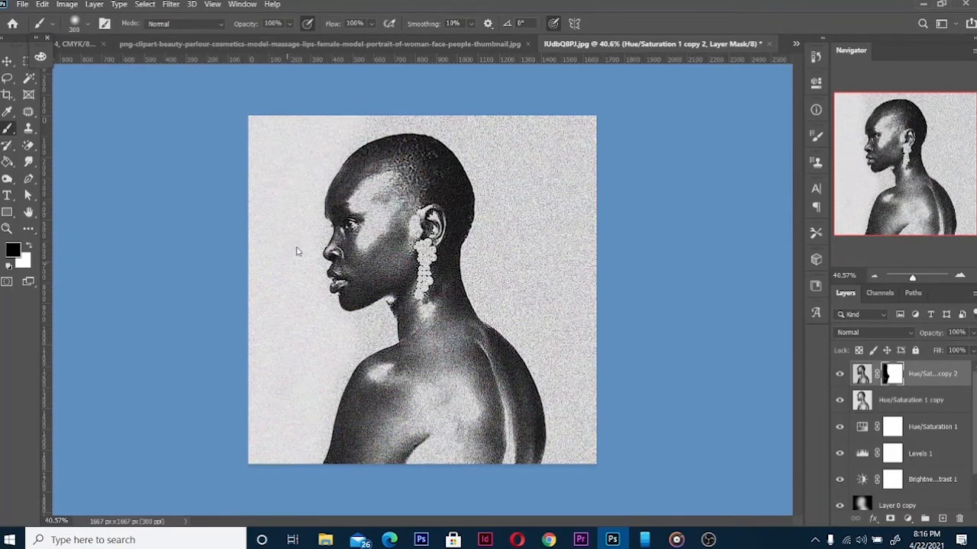
{"action": "key", "text": "bracketleft"}
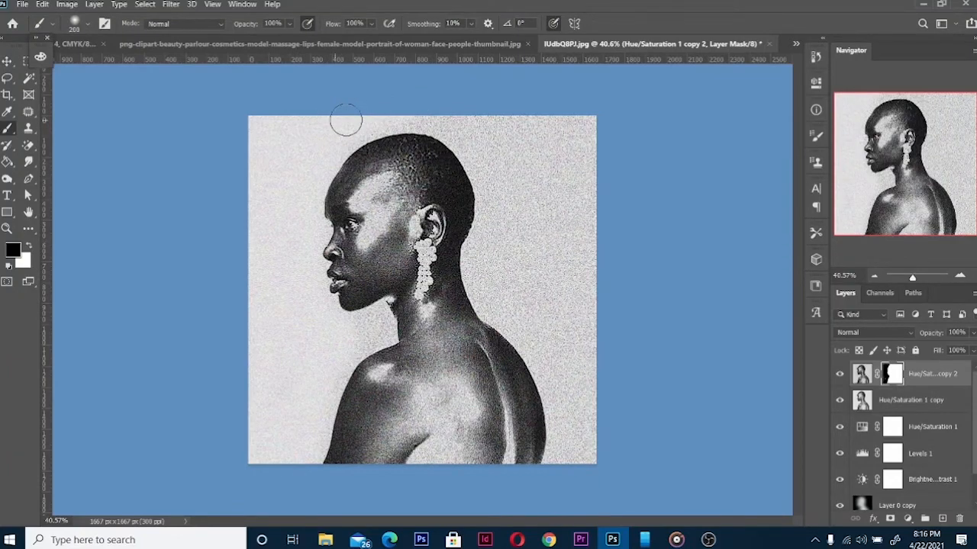
- Paint black on the same mask over the background behind the head, neck and back, using brushes of 400 and 250 px
{"action": "key", "text": "bracketright"}
{"action": "mouse_move", "coordinate": [470, 131]}
{"action": "left_mouse_down"}
{"action": "mouse_move", "coordinate": [516, 178]}
{"action": "mouse_move", "coordinate": [506, 120]}
{"action": "mouse_move", "coordinate": [551, 150]}
{"action": "mouse_move", "coordinate": [597, 133]}
{"action": "mouse_move", "coordinate": [588, 167]}
{"action": "mouse_move", "coordinate": [516, 171]}
{"action": "left_mouse_up"}
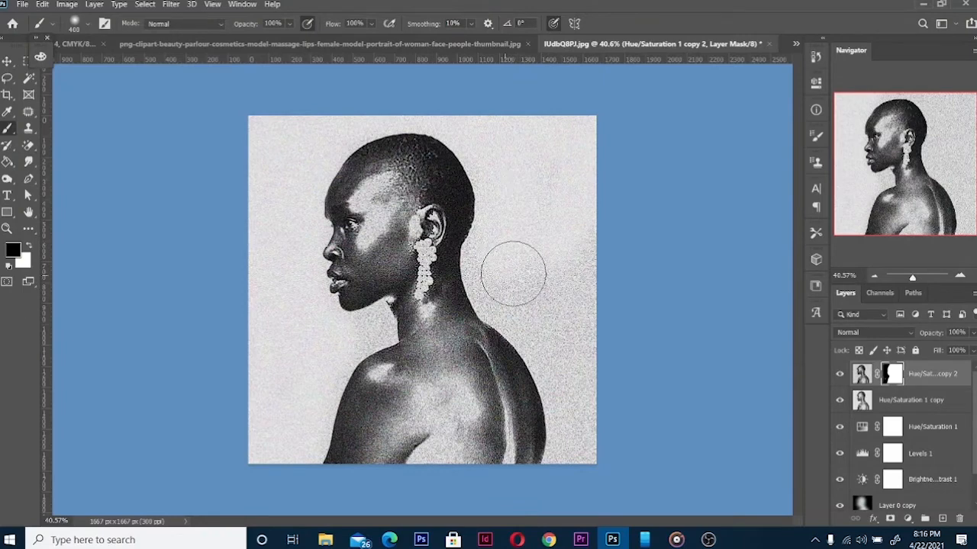
{"action": "key", "text": "bracketleft"}
{"action": "mouse_move", "coordinate": [499, 295]}
{"action": "left_mouse_down"}
{"action": "mouse_move", "coordinate": [582, 301]}
{"action": "mouse_move", "coordinate": [586, 358]}
{"action": "left_mouse_up"}
{"action": "mouse_move", "coordinate": [594, 423]}
{"action": "left_mouse_down"}
{"action": "mouse_move", "coordinate": [562, 397]}
{"action": "mouse_move", "coordinate": [554, 351]}
{"action": "mouse_move", "coordinate": [587, 474]}
{"action": "left_mouse_up"}
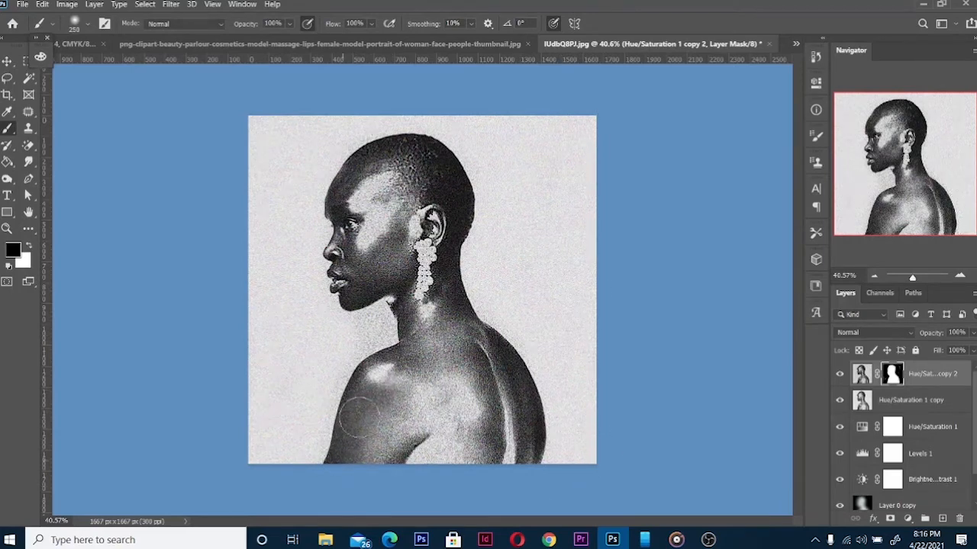
- Paint black on the Hue/Saturation 1 copy 2 mask over the woman's shoulder and back, reducing the brush to 125 px
{"action": "mouse_move", "coordinate": [424, 418]}
{"action": "left_mouse_down"}
{"action": "mouse_move", "coordinate": [395, 449]}
{"action": "mouse_move", "coordinate": [449, 478]}
{"action": "mouse_move", "coordinate": [479, 378]}
{"action": "mouse_move", "coordinate": [490, 381]}
{"action": "mouse_move", "coordinate": [516, 455]}
{"action": "mouse_move", "coordinate": [498, 369]}
{"action": "mouse_move", "coordinate": [449, 332]}
{"action": "mouse_move", "coordinate": [426, 328]}
{"action": "mouse_move", "coordinate": [416, 347]}
{"action": "mouse_move", "coordinate": [382, 321]}
{"action": "mouse_move", "coordinate": [351, 362]}
{"action": "mouse_move", "coordinate": [365, 359]}
{"action": "mouse_move", "coordinate": [385, 313]}
{"action": "mouse_move", "coordinate": [383, 256]}
{"action": "mouse_move", "coordinate": [359, 264]}
{"action": "mouse_move", "coordinate": [382, 237]}
{"action": "mouse_move", "coordinate": [401, 267]}
{"action": "mouse_move", "coordinate": [358, 301]}
{"action": "left_mouse_up"}
{"action": "key", "text": "bracketleft"}
{"action": "key", "text": "bracketleft"}
{"action": "key", "text": "bracketleft"}
{"action": "key", "text": "bracketright"}
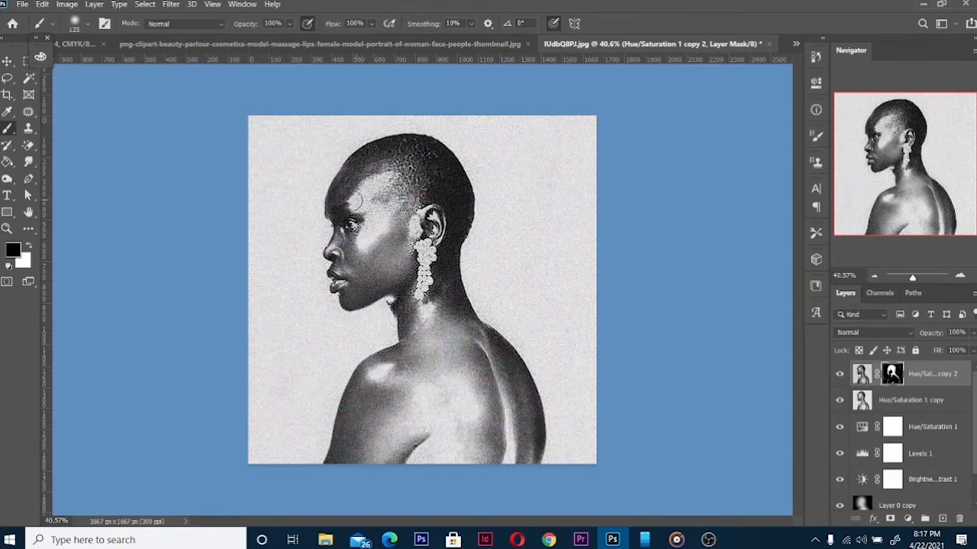
- Paint black on the same mask over the forehead, cheek and neck, with brush sizes between 100 and 200 px
{"action": "key", "text": "bracketright"}
{"action": "mouse_move", "coordinate": [353, 200]}
{"action": "left_mouse_down"}
{"action": "mouse_move", "coordinate": [343, 197]}
{"action": "mouse_move", "coordinate": [365, 186]}
{"action": "mouse_move", "coordinate": [398, 208]}
{"action": "left_mouse_up"}
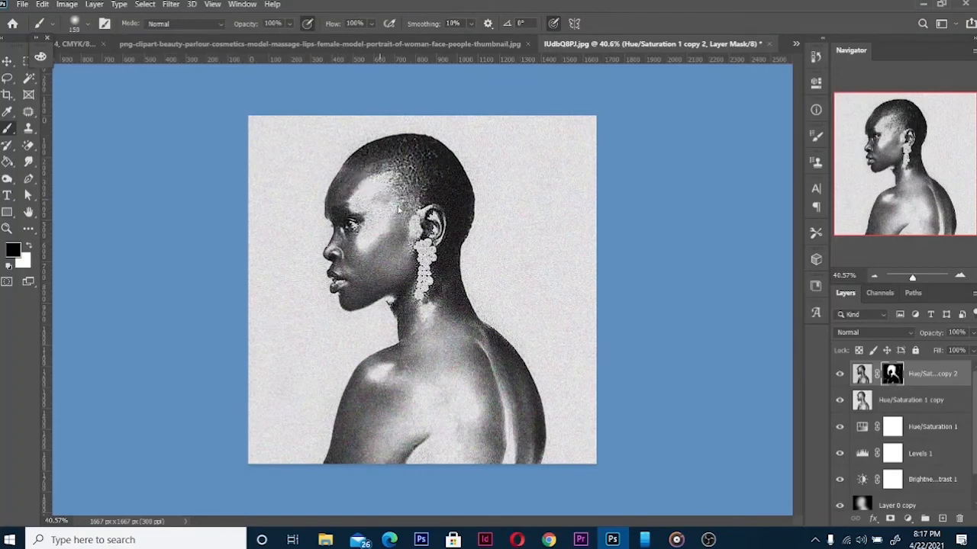
{"action": "key", "text": "bracketright"}
{"action": "mouse_move", "coordinate": [388, 287]}
{"action": "left_mouse_down"}
{"action": "mouse_move", "coordinate": [392, 307]}
{"action": "mouse_move", "coordinate": [423, 321]}
{"action": "mouse_move", "coordinate": [446, 299]}
{"action": "mouse_move", "coordinate": [455, 308]}
{"action": "left_mouse_up"}
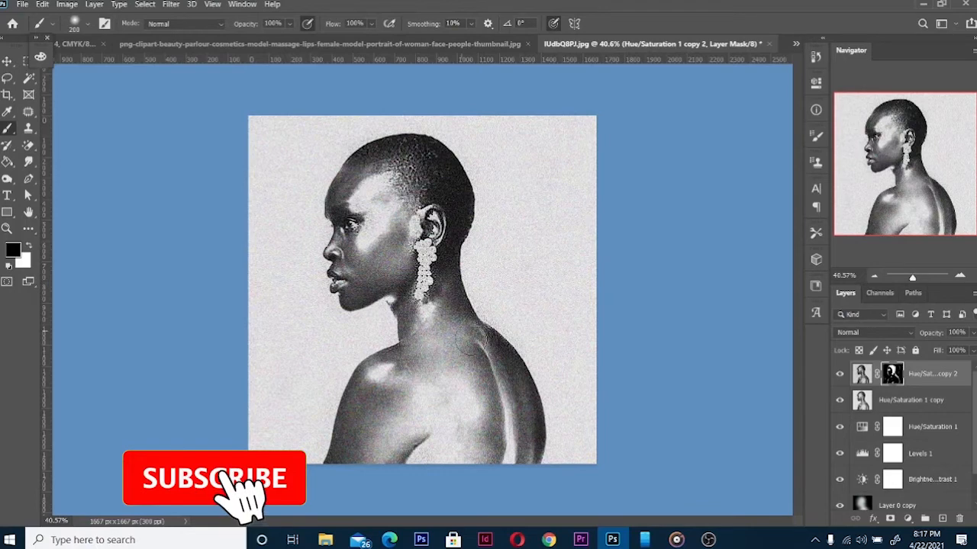
{"action": "key", "text": "bracketleft"}
{"action": "key", "text": "bracketleft"}
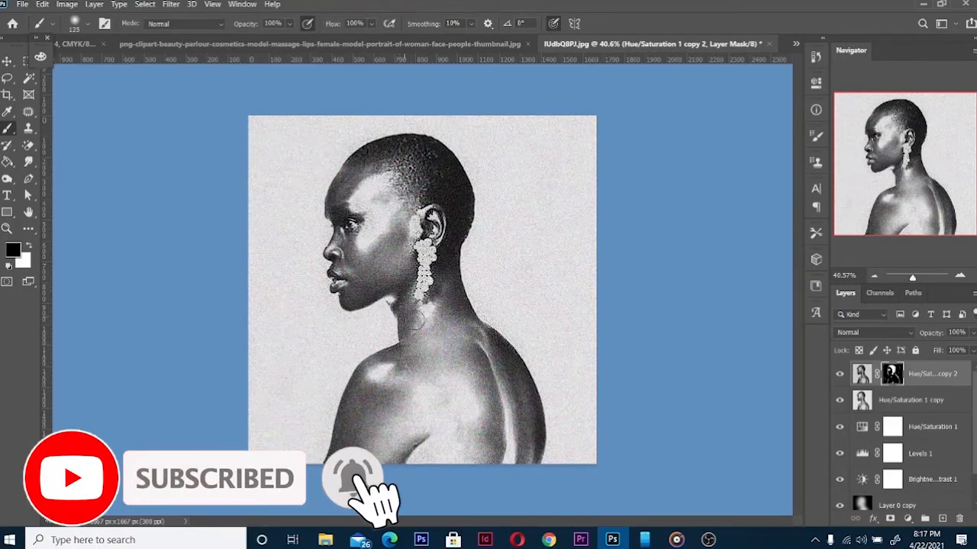
{"action": "key", "text": "bracketleft"}
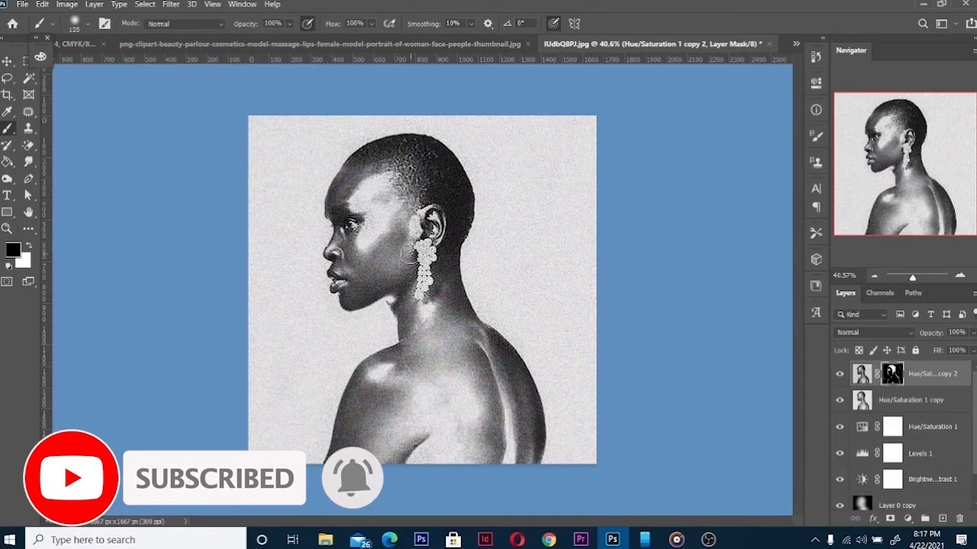
{"action": "key", "text": "bracketleft"}
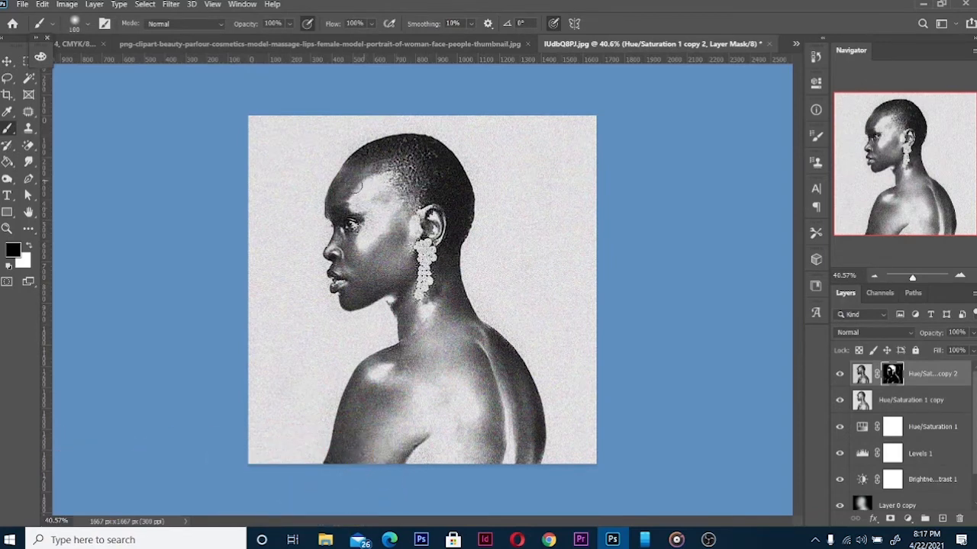
- Add a Black & White adjustment layer with Reds 0, Yellows -200 and Greens 101, and fine-tune the Cyans
{"action": "left_click", "coordinate": [907, 519]}
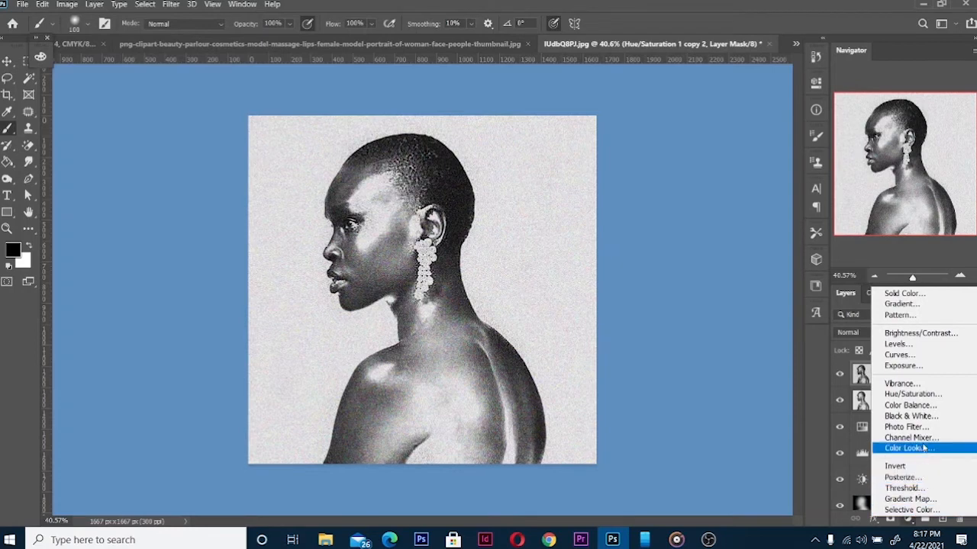
{"action": "left_click", "coordinate": [918, 417]}
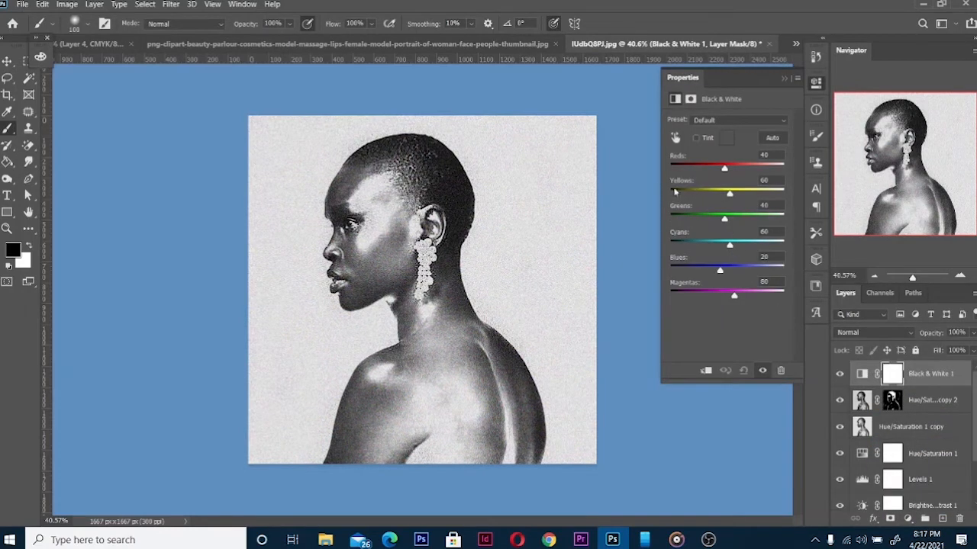
{"action": "left_click_drag", "start_coordinate": [730, 195], "coordinate": [645, 193]}
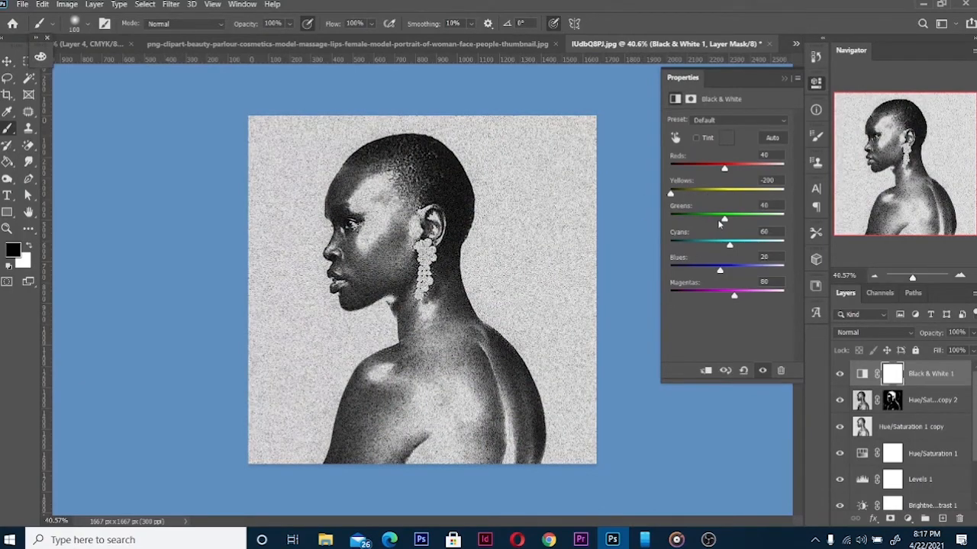
{"action": "mouse_move", "coordinate": [725, 168]}
{"action": "left_mouse_down"}
{"action": "mouse_move", "coordinate": [654, 159]}
{"action": "mouse_move", "coordinate": [723, 165]}
{"action": "left_mouse_up"}
{"action": "left_click_drag", "start_coordinate": [725, 221], "coordinate": [673, 221]}
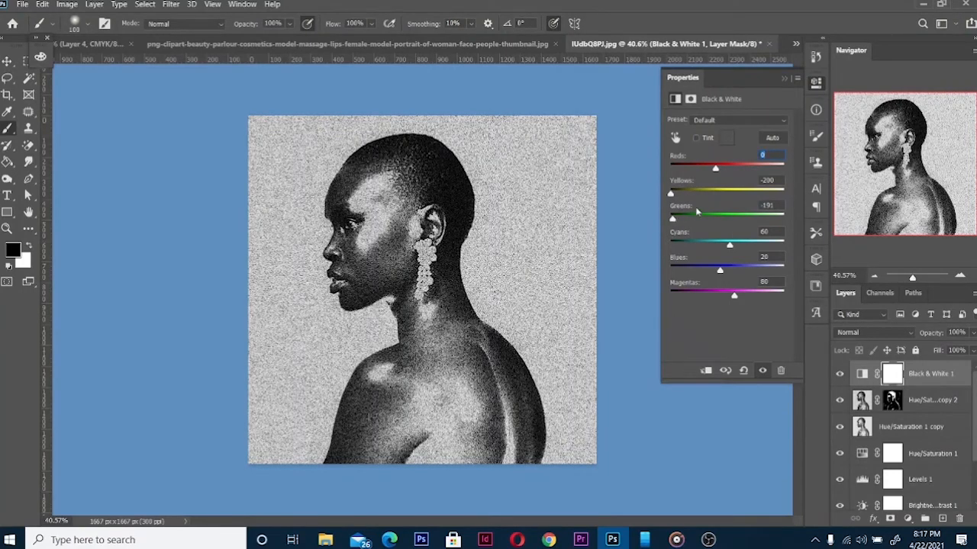
{"action": "left_click_drag", "start_coordinate": [675, 219], "coordinate": [719, 221]}
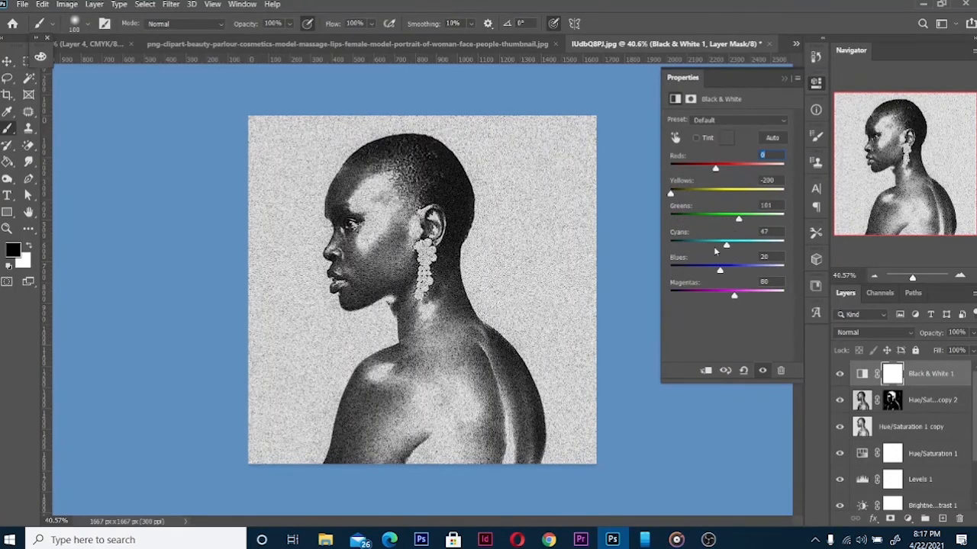
{"action": "left_click_drag", "start_coordinate": [715, 251], "coordinate": [728, 249]}
{"action": "left_click", "coordinate": [784, 80]}
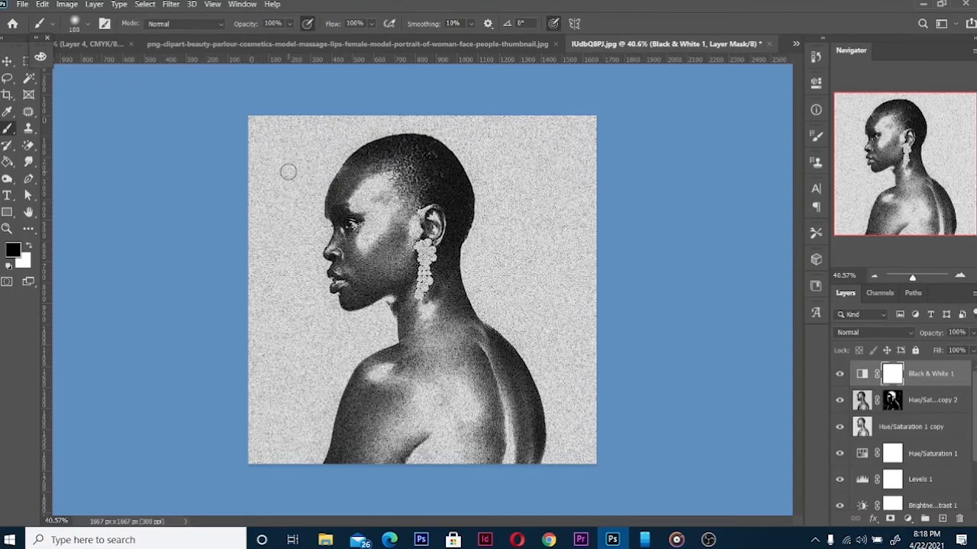
- Paint black with a large soft brush on the Black & White 1 mask over the background in front of the face and chest
{"action": "key", "text": "bracketright"}
{"action": "key", "text": "bracketright"}
{"action": "key", "text": "bracketright"}
{"action": "key", "text": "bracketright"}
{"action": "key", "text": "bracketright"}
{"action": "key", "text": "bracketright"}
{"action": "key", "text": "bracketright"}
{"action": "key", "text": "bracketright"}
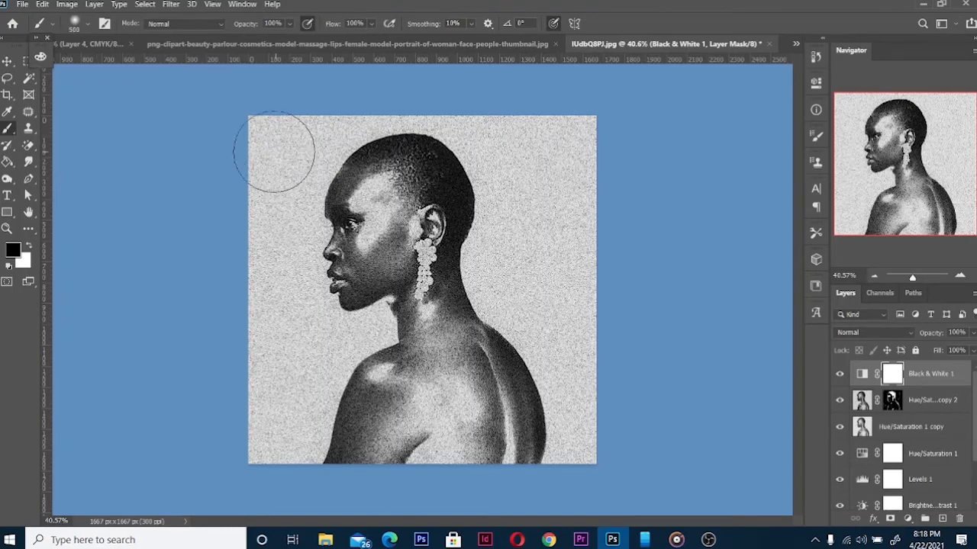
{"action": "key", "text": "bracketright"}
{"action": "key", "text": "bracketright"}
{"action": "mouse_move", "coordinate": [277, 135]}
{"action": "left_mouse_down"}
{"action": "mouse_move", "coordinate": [239, 231]}
{"action": "mouse_move", "coordinate": [232, 295]}
{"action": "mouse_move", "coordinate": [246, 243]}
{"action": "mouse_move", "coordinate": [247, 368]}
{"action": "mouse_move", "coordinate": [260, 366]}
{"action": "mouse_move", "coordinate": [234, 447]}
{"action": "left_mouse_up"}
{"action": "key", "text": "bracketleft"}
{"action": "key", "text": "bracketleft"}
{"action": "left_click_drag", "start_coordinate": [263, 414], "coordinate": [293, 349]}
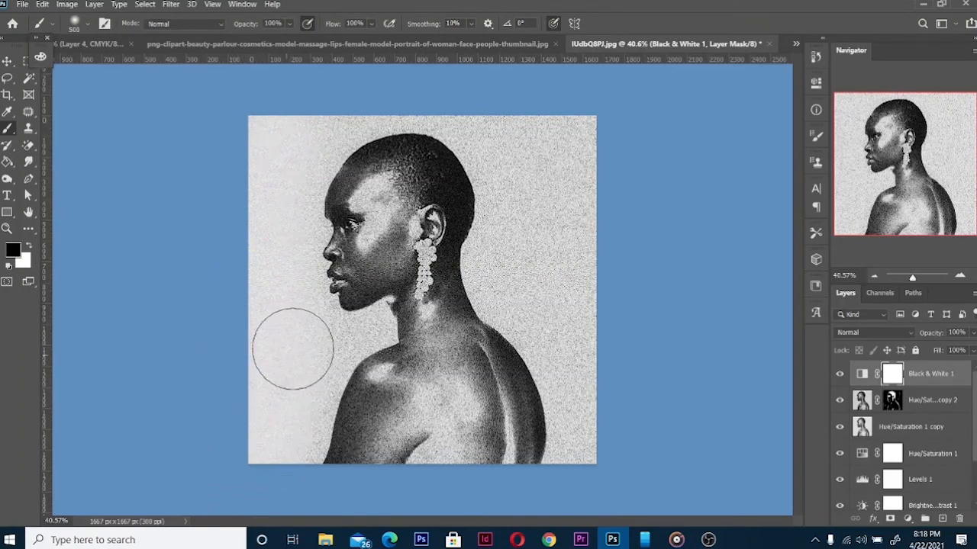
- Paint black on the Black & White 1 mask over the background behind the head and back, using brushes from 600 to 900 px
{"action": "key", "text": "bracketright"}
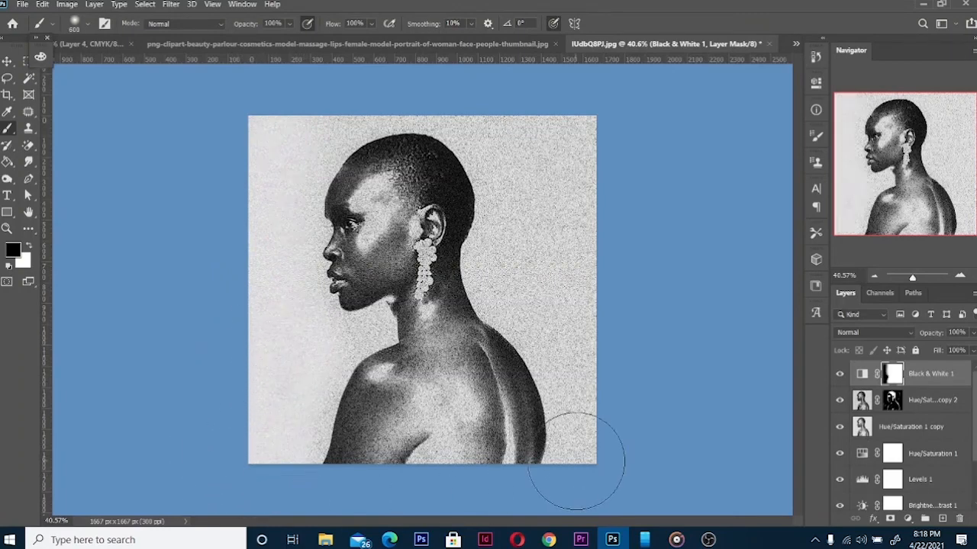
{"action": "mouse_move", "coordinate": [576, 462]}
{"action": "left_mouse_down"}
{"action": "mouse_move", "coordinate": [595, 447]}
{"action": "mouse_move", "coordinate": [605, 389]}
{"action": "mouse_move", "coordinate": [583, 264]}
{"action": "mouse_move", "coordinate": [586, 297]}
{"action": "mouse_move", "coordinate": [574, 305]}
{"action": "mouse_move", "coordinate": [547, 264]}
{"action": "left_mouse_up"}
{"action": "key", "text": "bracketright"}
{"action": "key", "text": "bracketright"}
{"action": "key", "text": "bracketright"}
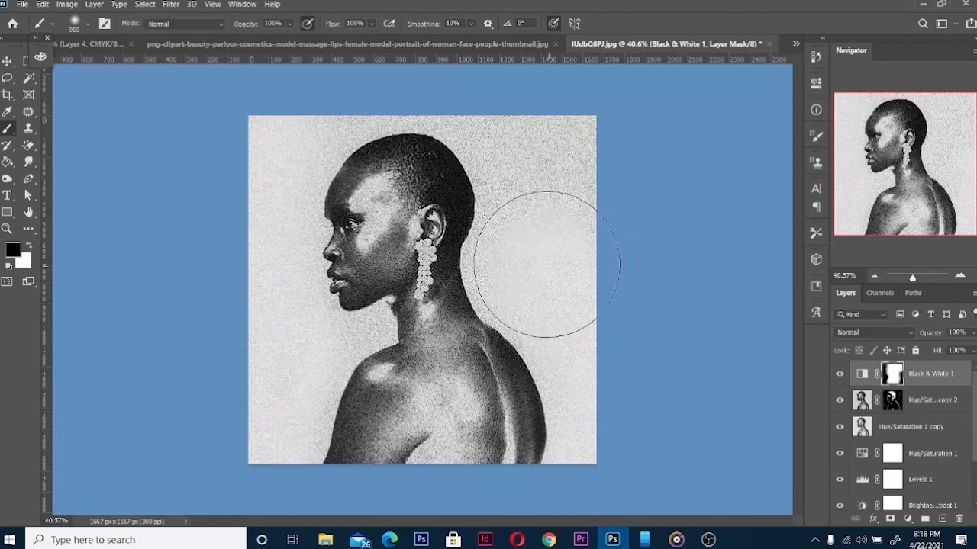
{"action": "key", "text": "bracketleft"}
{"action": "key", "text": "bracketleft"}
{"action": "key", "text": "bracketleft"}
{"action": "key", "text": "bracketleft"}
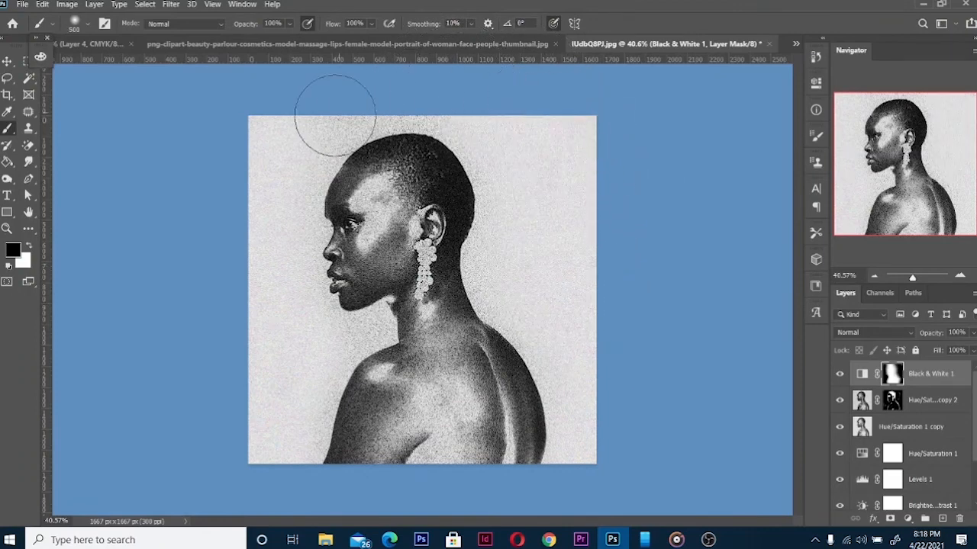
- Refine the Black & White 1 mask by painting black above the head, along the back, under the chin and beside the shoulder
{"action": "key", "text": "bracketleft"}
{"action": "key", "text": "bracketleft"}
{"action": "key", "text": "bracketleft"}
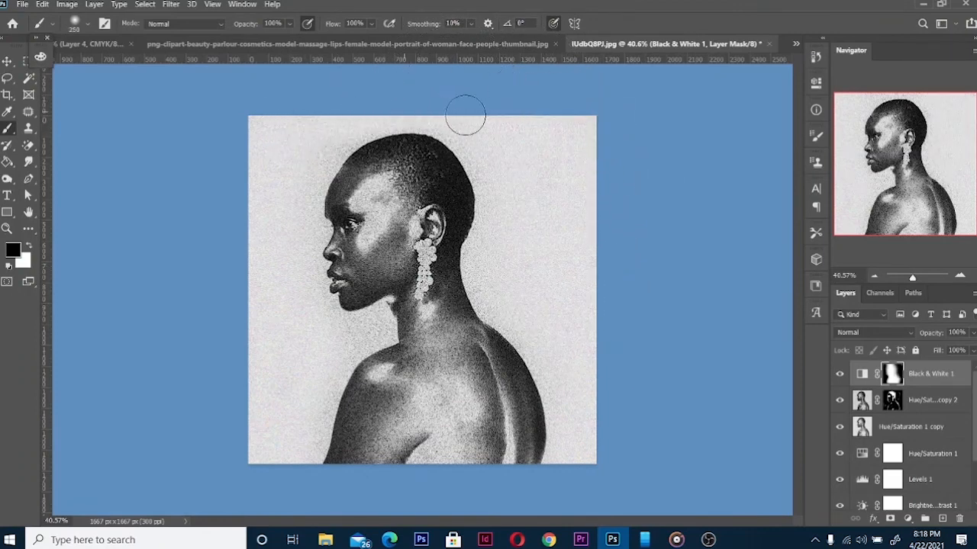
{"action": "mouse_move", "coordinate": [466, 115]}
{"action": "left_mouse_down"}
{"action": "mouse_move", "coordinate": [506, 186]}
{"action": "mouse_move", "coordinate": [513, 221]}
{"action": "mouse_move", "coordinate": [490, 278]}
{"action": "mouse_move", "coordinate": [498, 307]}
{"action": "mouse_move", "coordinate": [553, 354]}
{"action": "mouse_move", "coordinate": [566, 384]}
{"action": "mouse_move", "coordinate": [551, 447]}
{"action": "left_mouse_up"}
{"action": "key", "text": "bracketleft"}
{"action": "key", "text": "bracketleft"}
{"action": "mouse_move", "coordinate": [367, 318]}
{"action": "left_mouse_down"}
{"action": "mouse_move", "coordinate": [382, 330]}
{"action": "mouse_move", "coordinate": [322, 377]}
{"action": "left_mouse_up"}
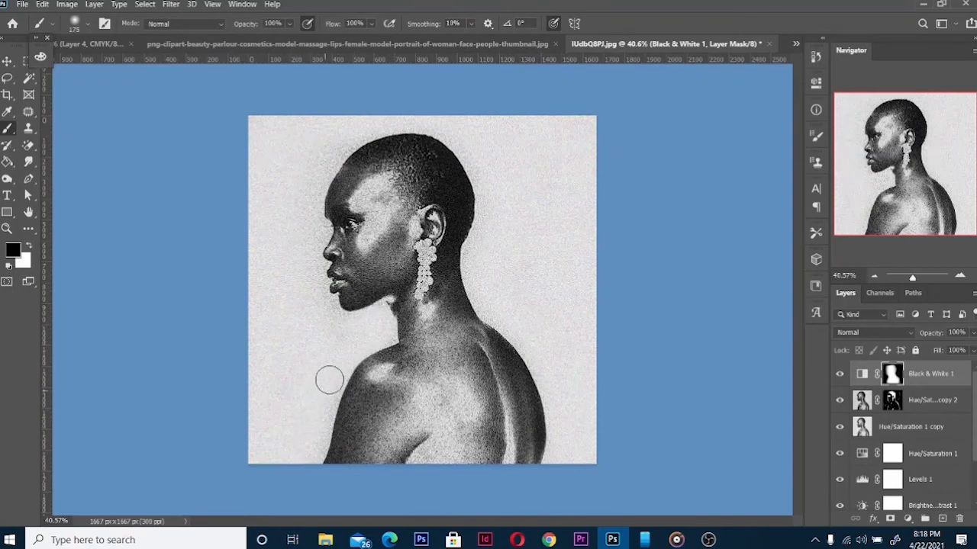
{"action": "key", "text": "bracketright"}
{"action": "key", "text": "bracketright"}
{"action": "key", "text": "bracketright"}
{"action": "key", "text": "bracketright"}
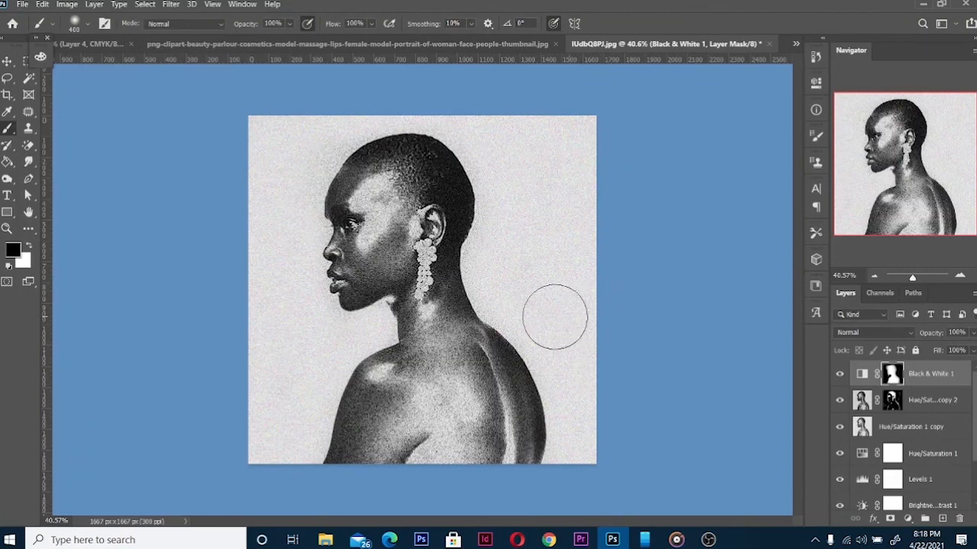
- Add a new empty layer above the Black & White 1 adjustment layer, keeping the Brush tool active
{"action": "left_click", "coordinate": [6, 62]}
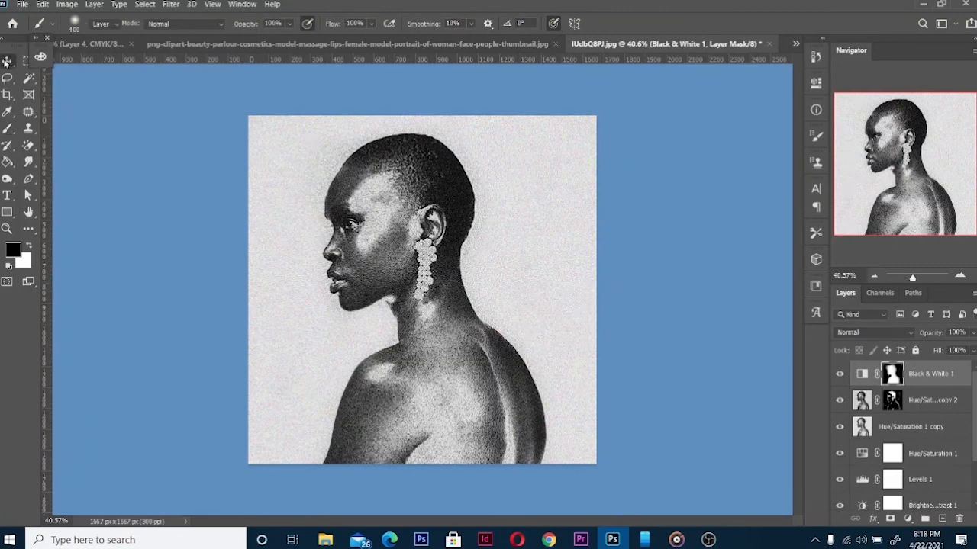
{"action": "left_click", "coordinate": [7, 129]}
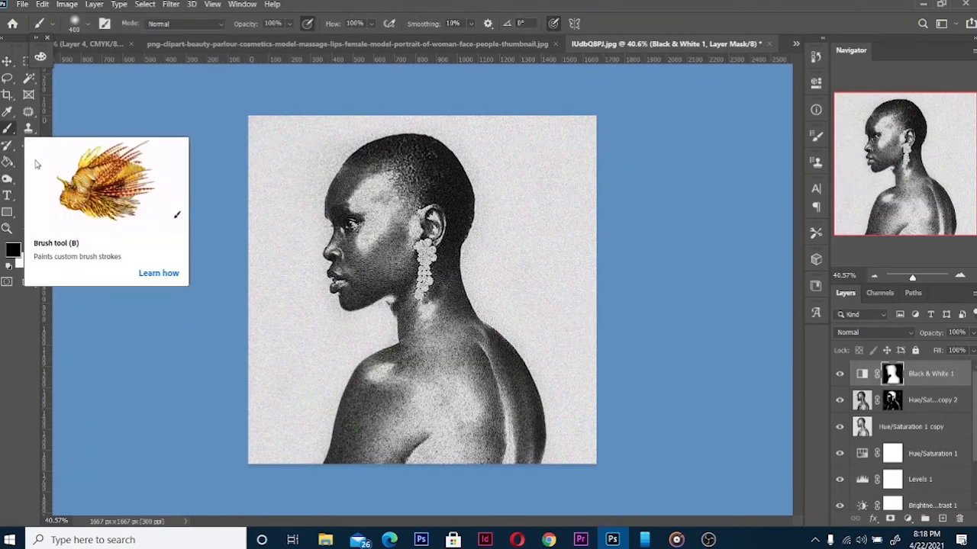
{"action": "left_click", "coordinate": [943, 519]}
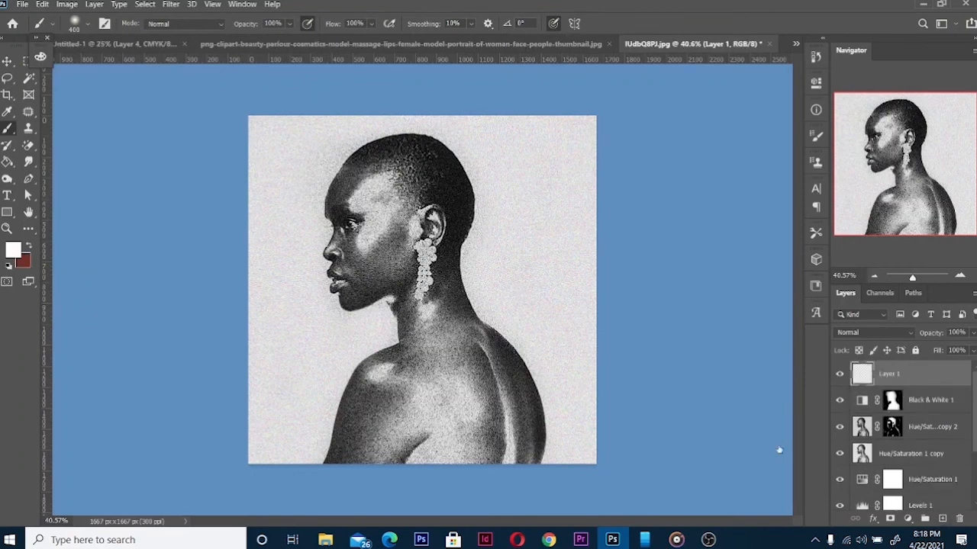